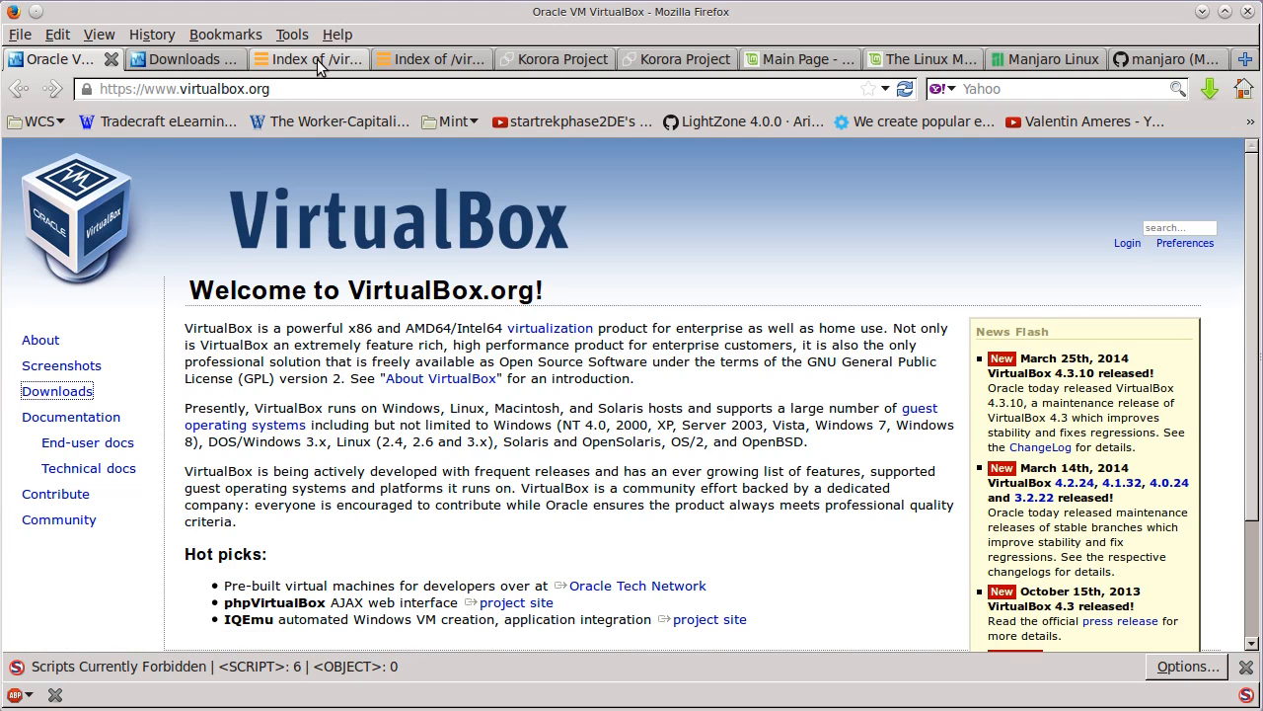
# - Request the VirtualBox 4.3.10 Windows host installer and the all-platforms Extension Pack from the Downloads page, cancelling both downloads
pyautogui.click(212, 61)
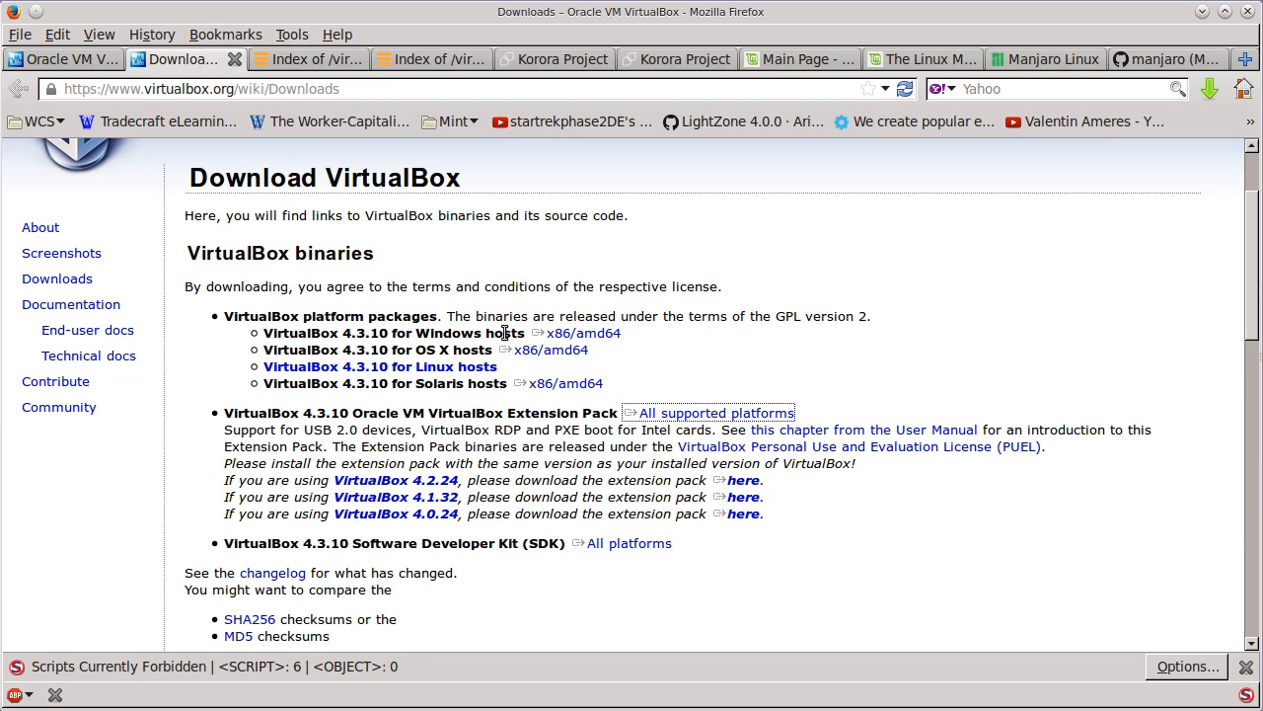
pyautogui.click(268, 335)
pyautogui.doubleClick(267, 335)
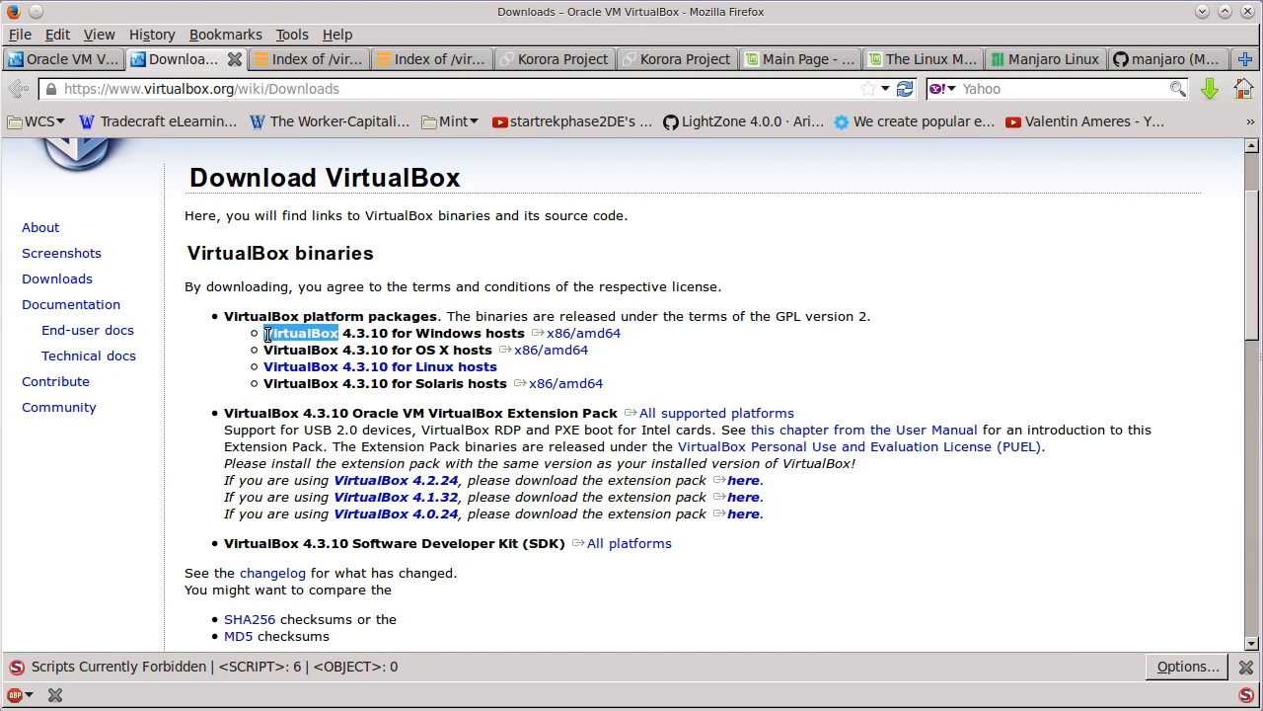
pyautogui.moveTo(254, 332)
pyautogui.mouseDown()
pyautogui.moveTo(539, 336)
pyautogui.moveTo(265, 335)
pyautogui.mouseUp()
pyautogui.tripleClick(265, 335)
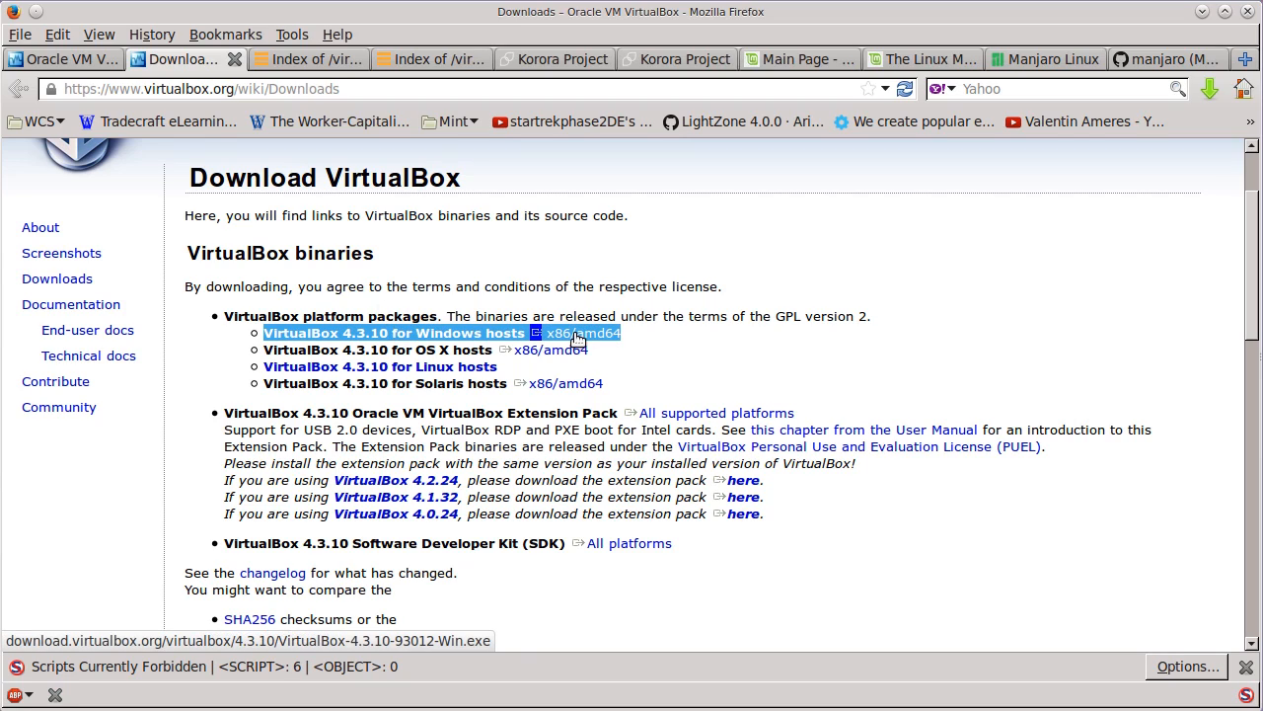
pyautogui.click(684, 344)
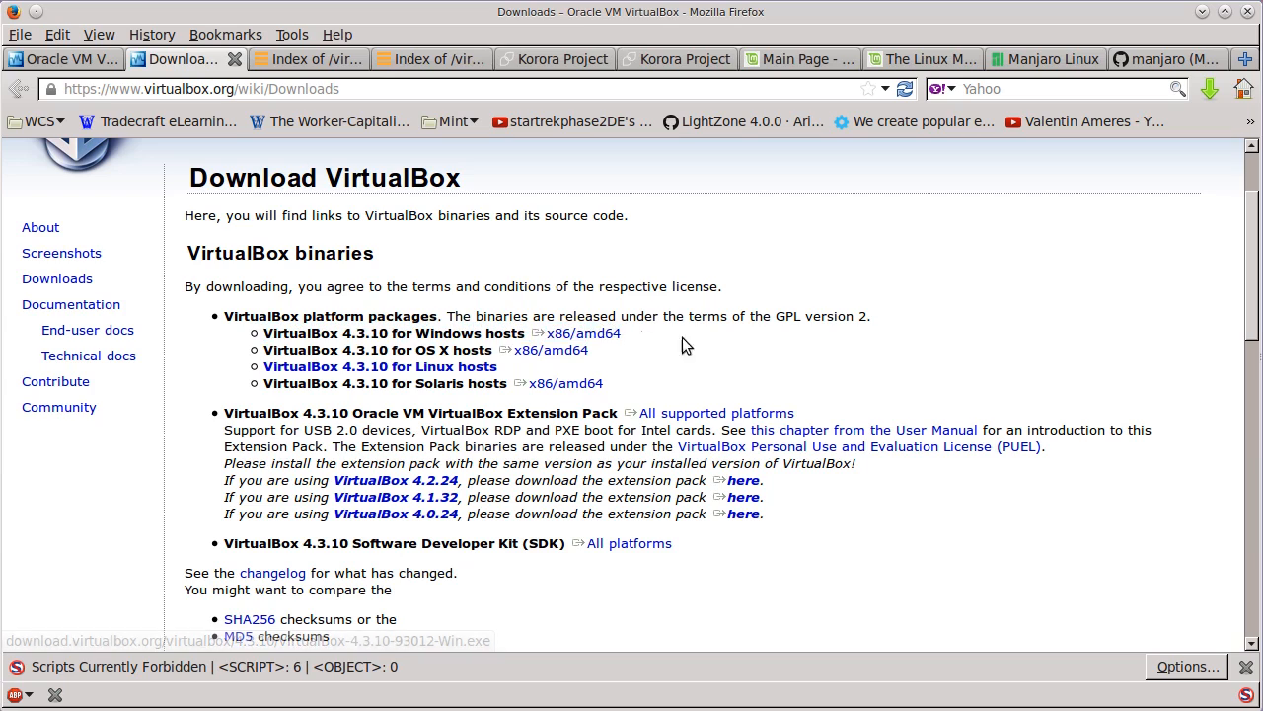
pyautogui.click(598, 333)
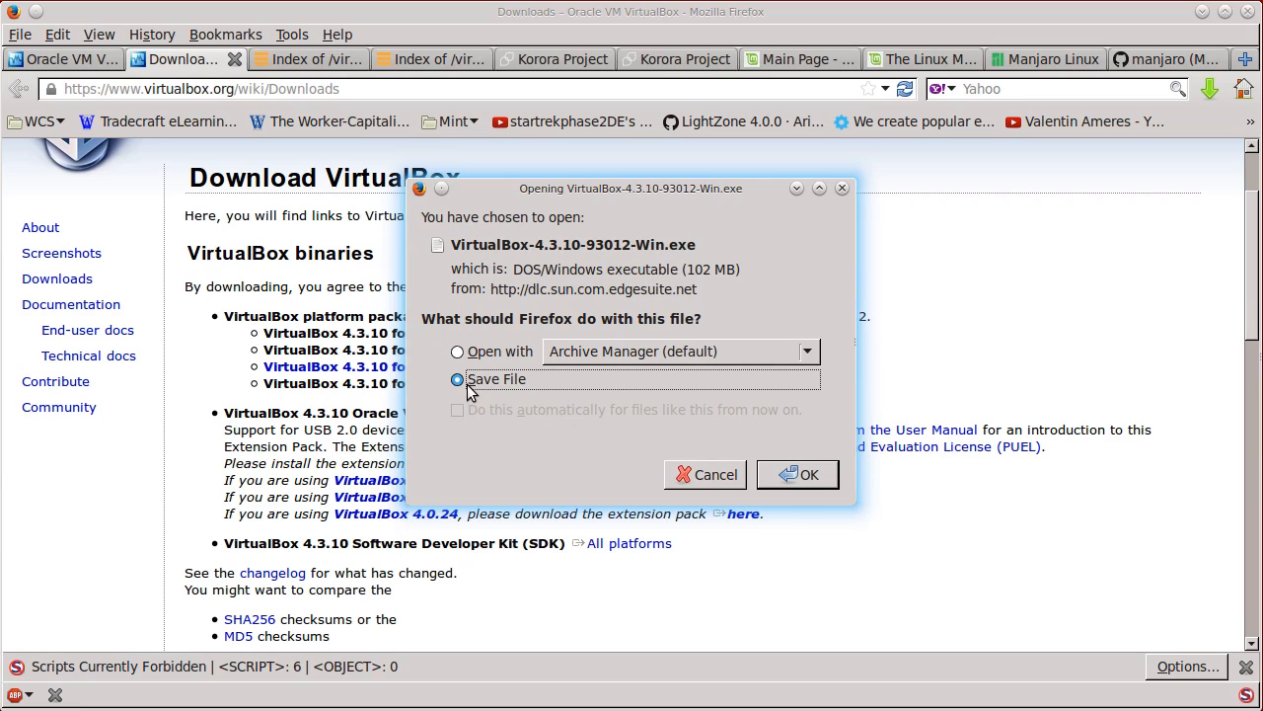
pyautogui.click(702, 475)
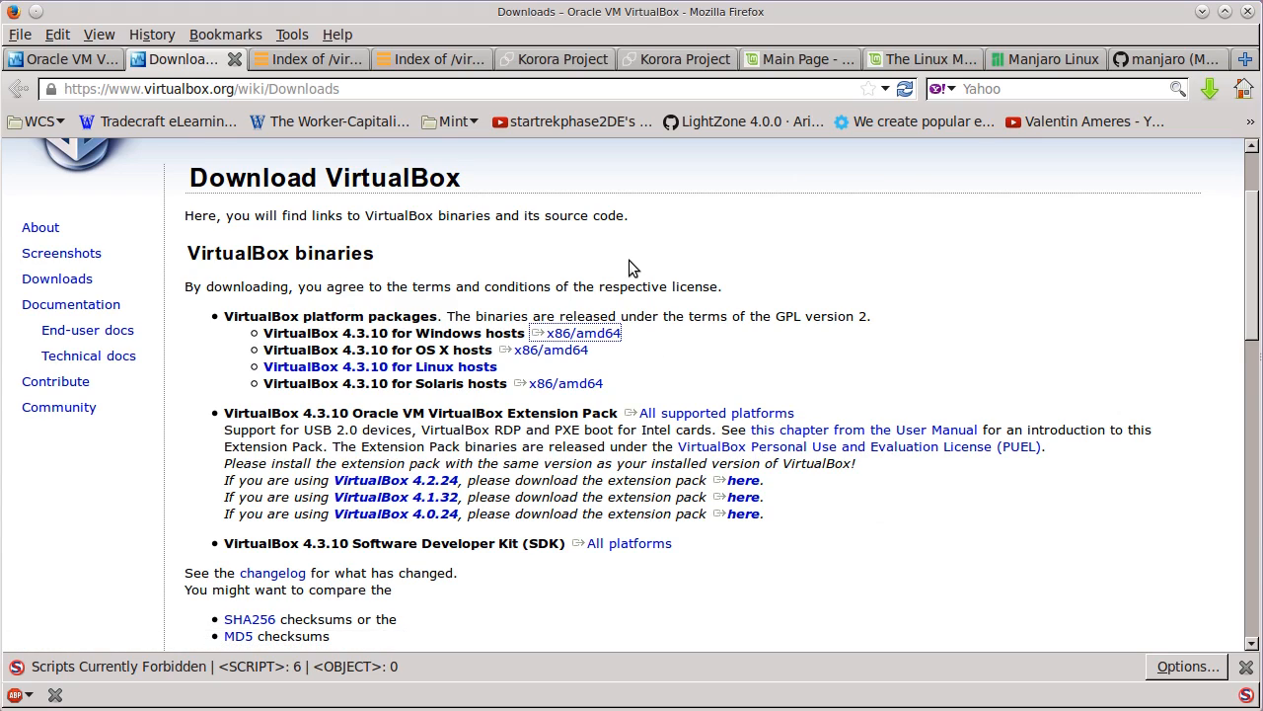
pyautogui.click(681, 420)
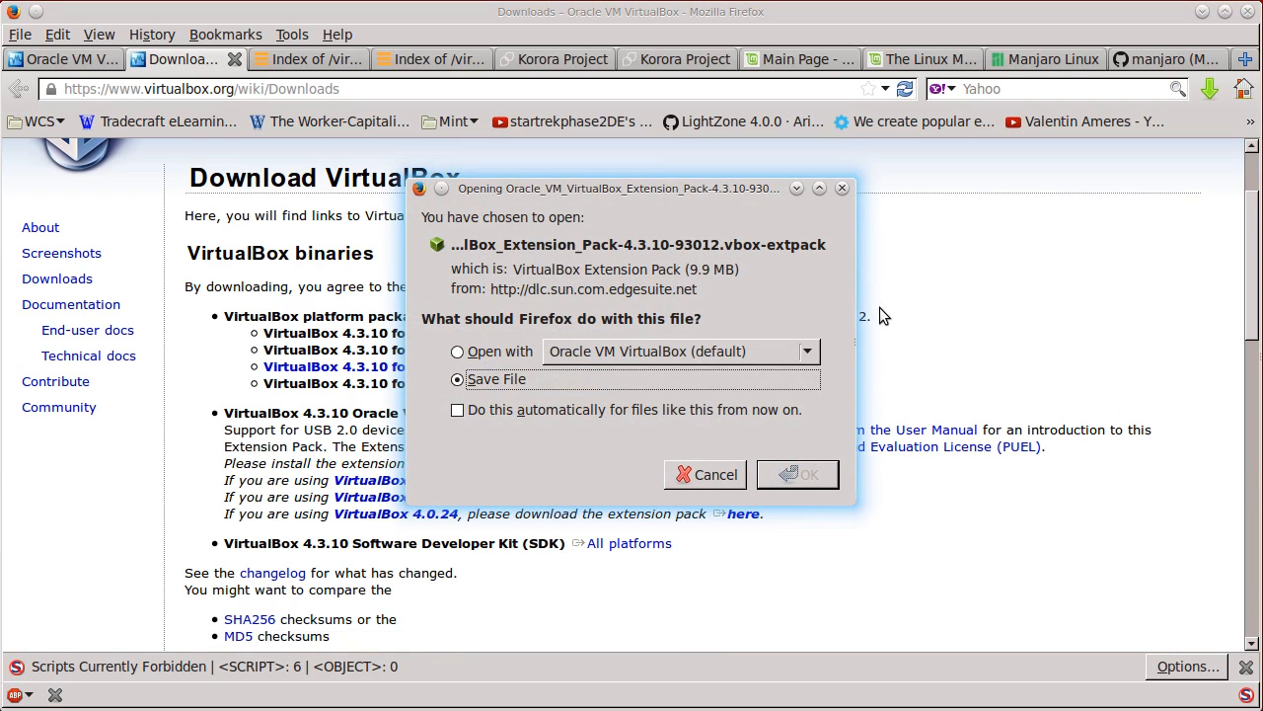
pyautogui.click(715, 476)
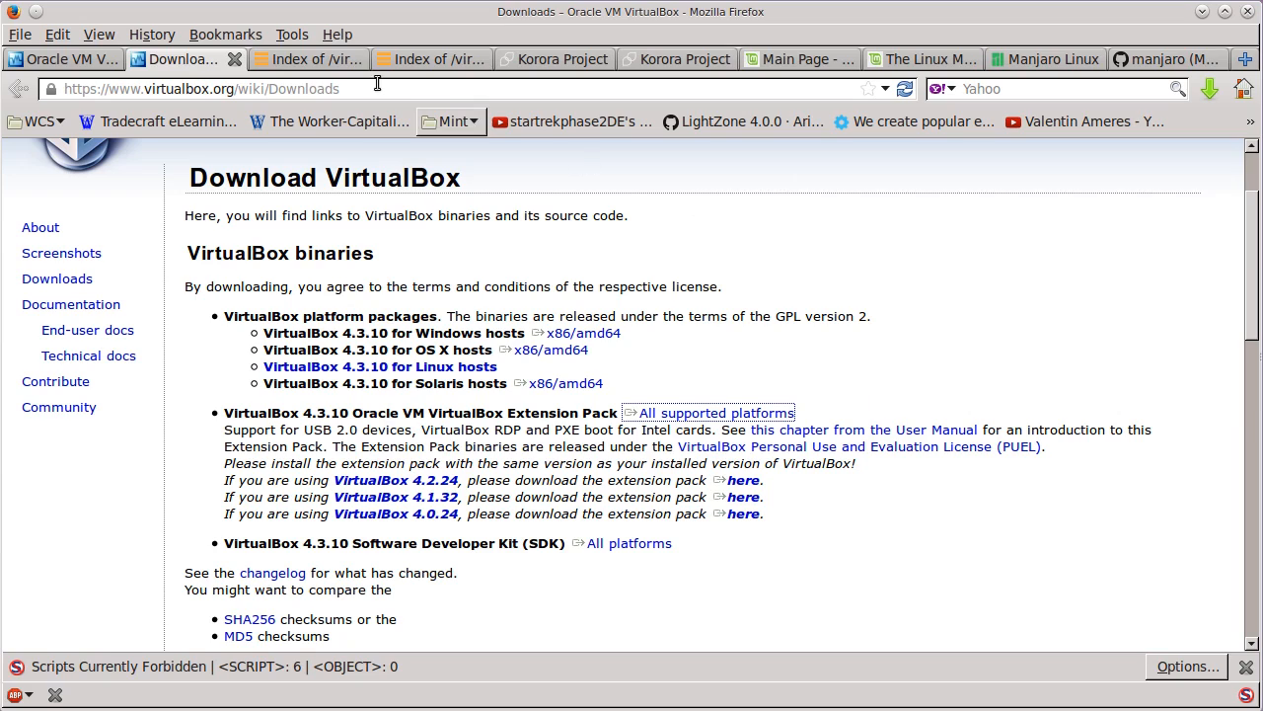
# - Look through the release folders in the VirtualBox download index, from the oldest versions to the 4.3.10 folder
pyautogui.click(295, 60)
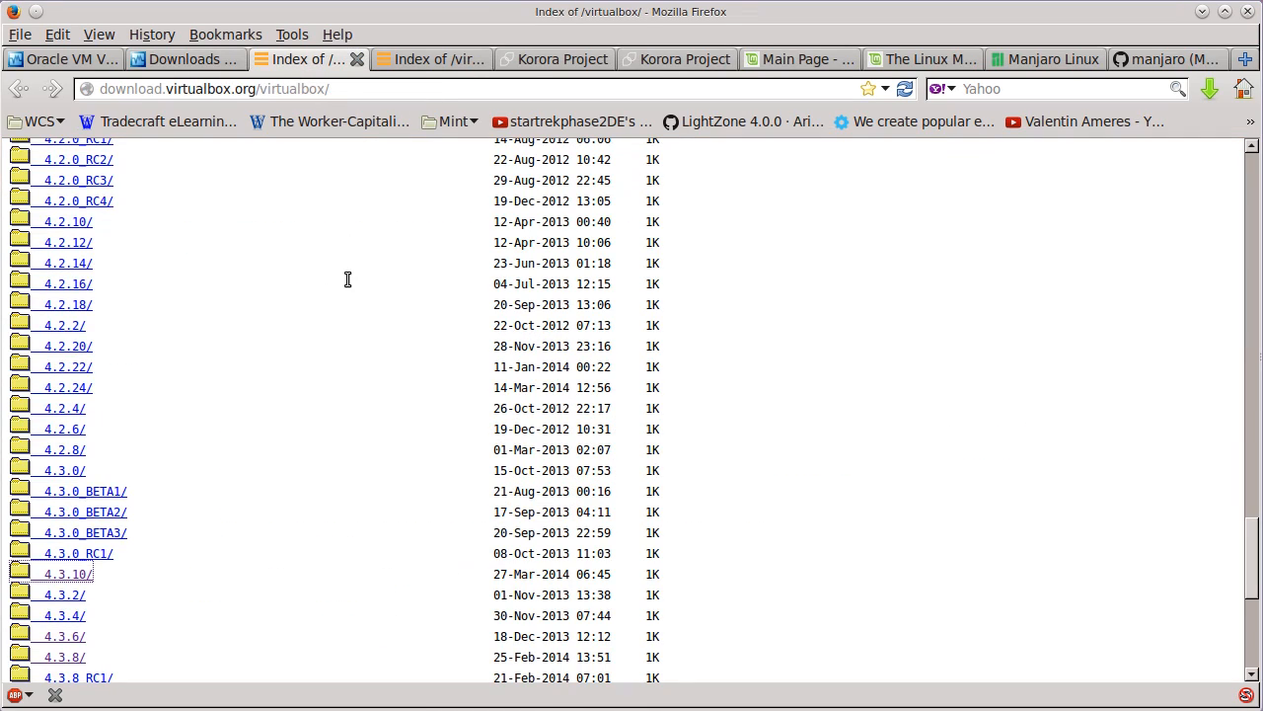
pyautogui.moveTo(1250, 542); pyautogui.dragTo(1247, 170)
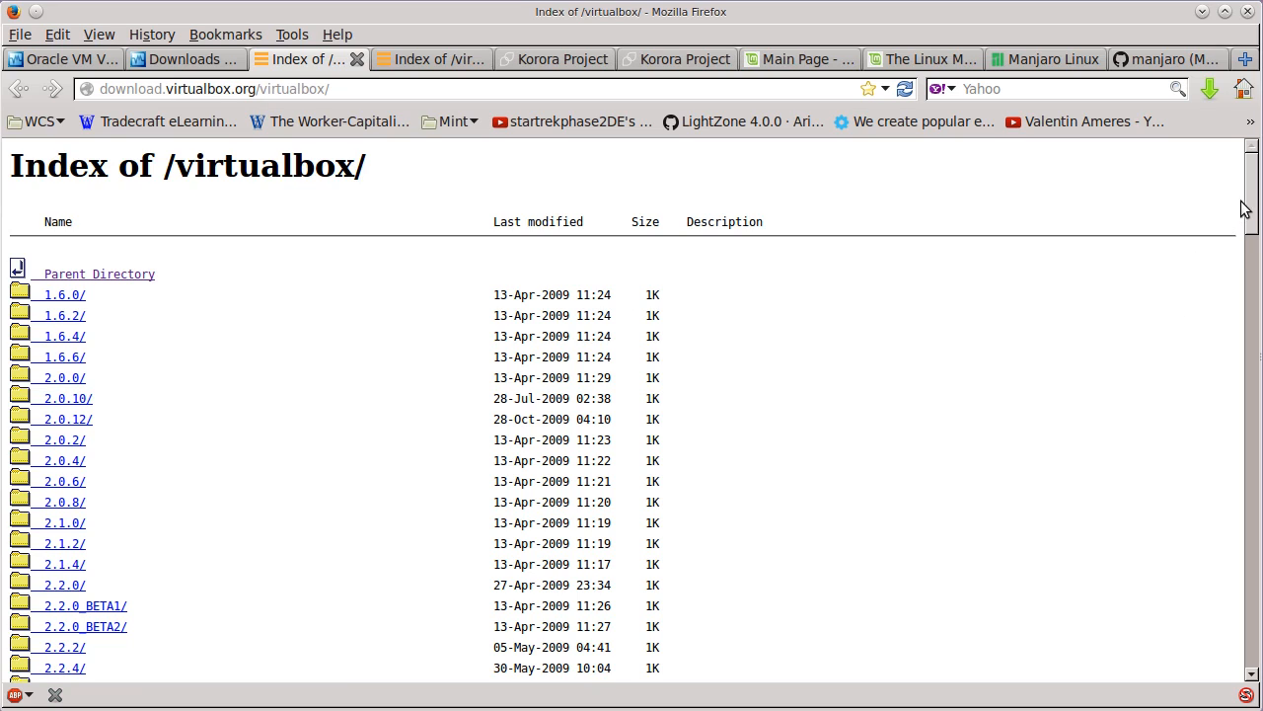
pyautogui.moveTo(1256, 193); pyautogui.dragTo(1212, 583)
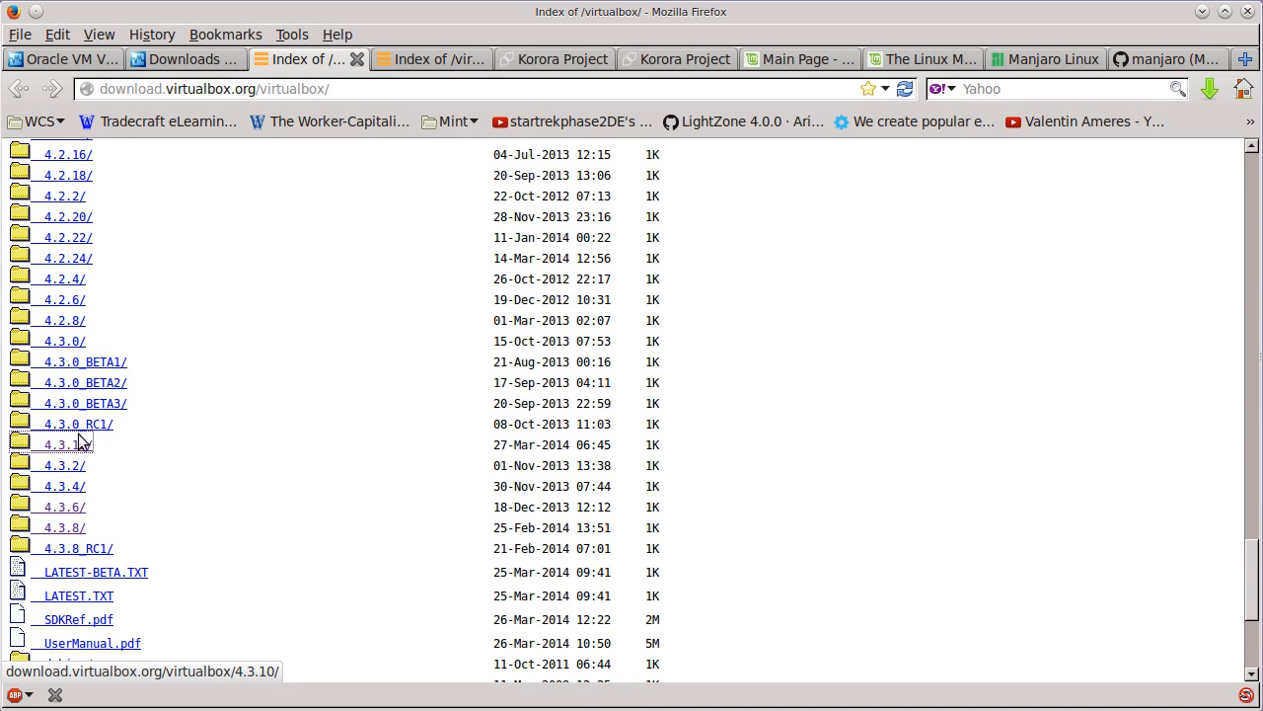
# - Request VBoxGuestAdditions_4.3.10.iso from the 4.3.10 index and cancel the download
pyautogui.click(426, 57)
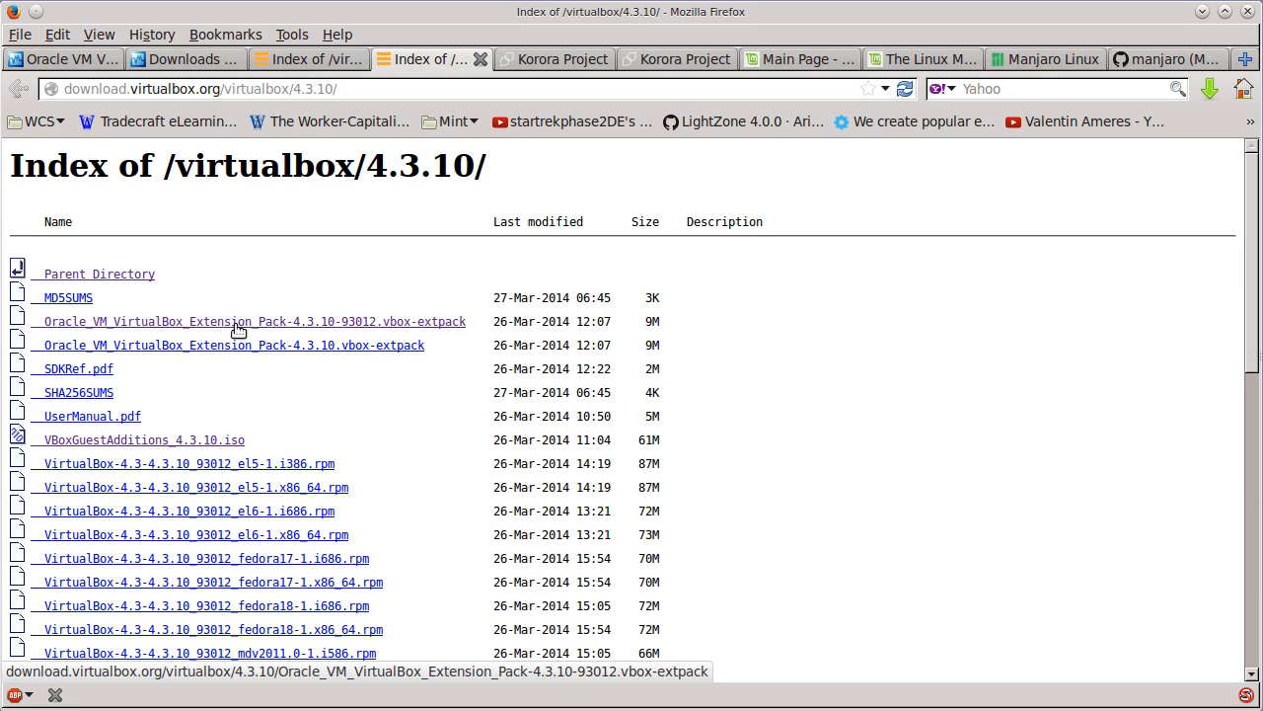
pyautogui.click(131, 441)
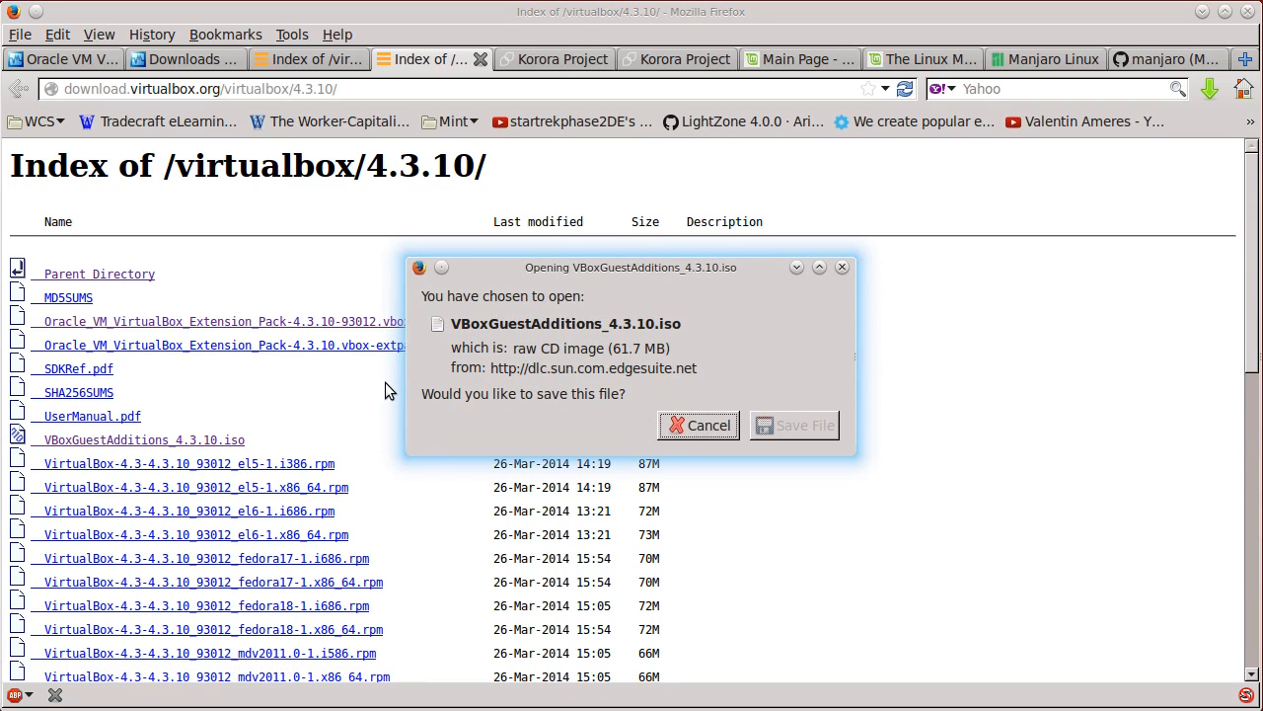
pyautogui.click(681, 426)
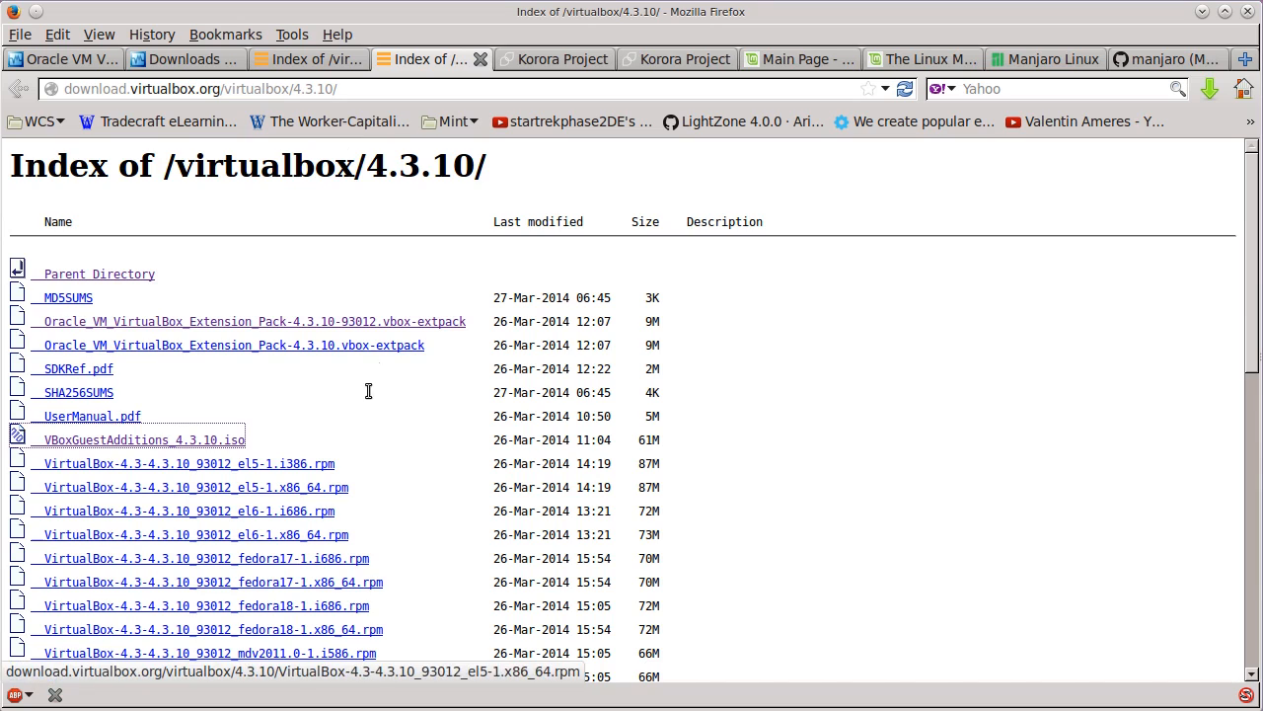
# - Switch to the running Win7 virtual machine and open the Win7-Virt shared folder under VBOXSVR on the network
pyautogui.moveTo(162, 698)
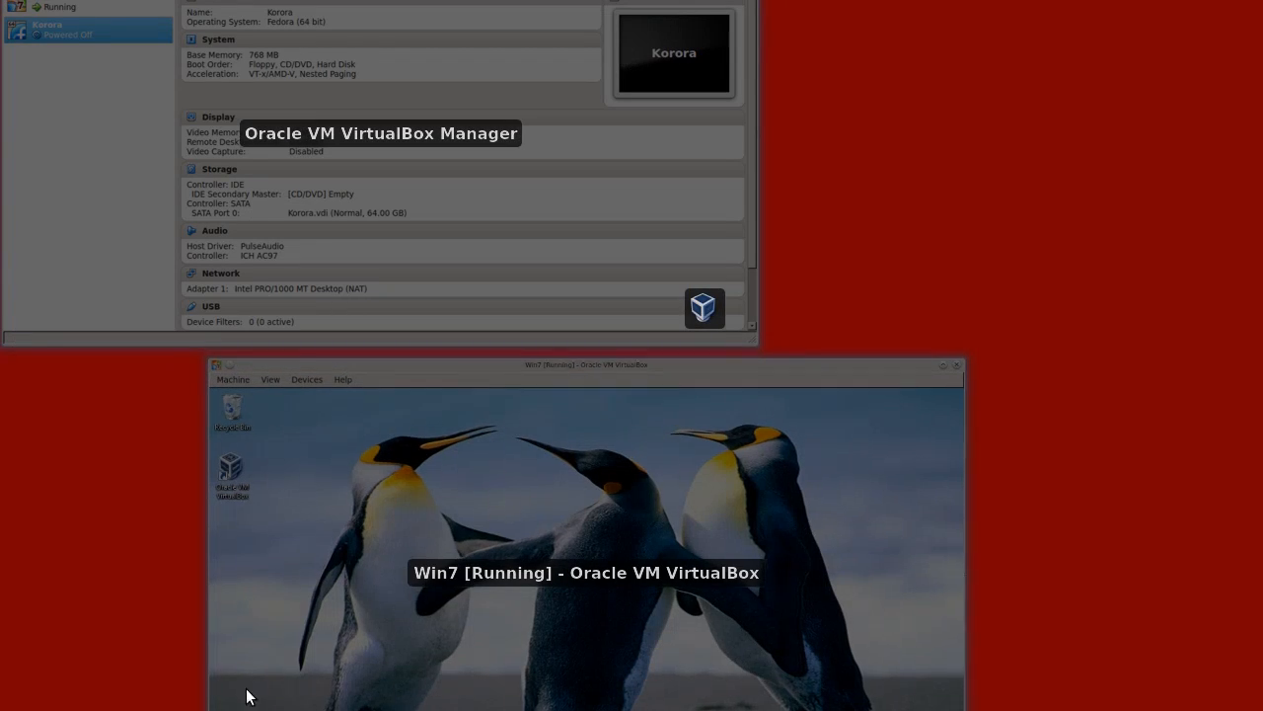
pyautogui.click(344, 646)
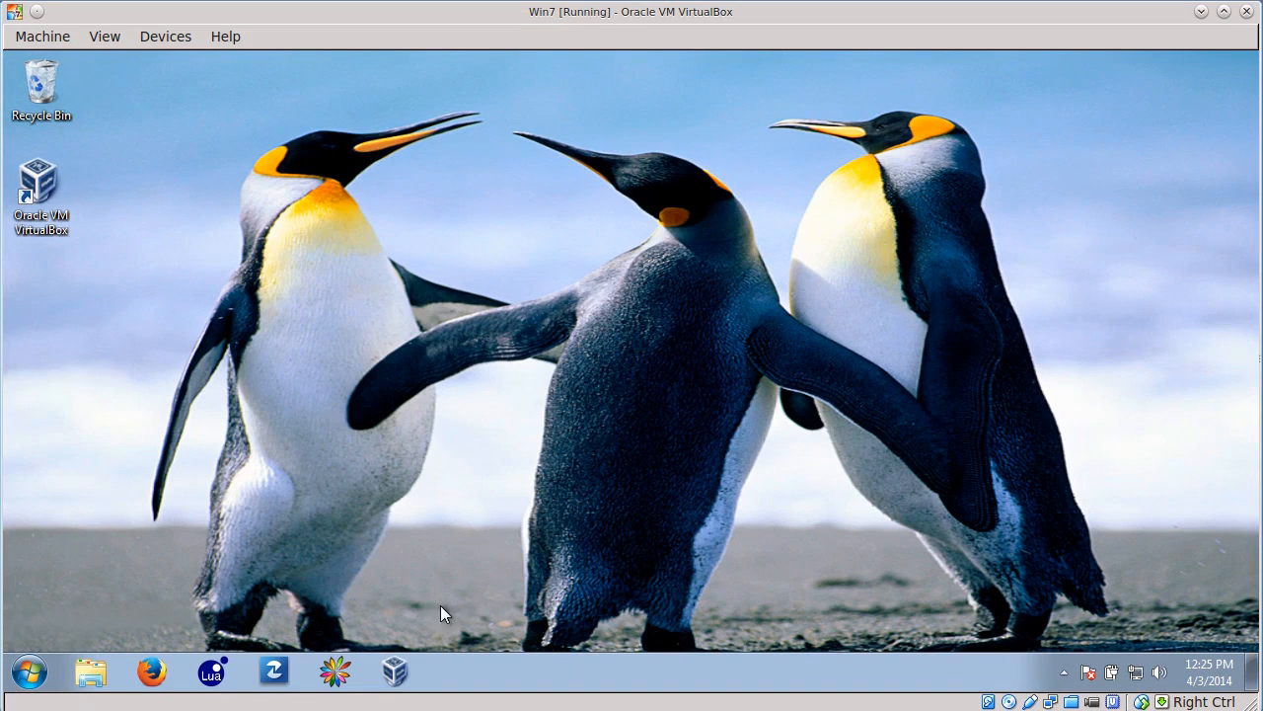
pyautogui.click(93, 673)
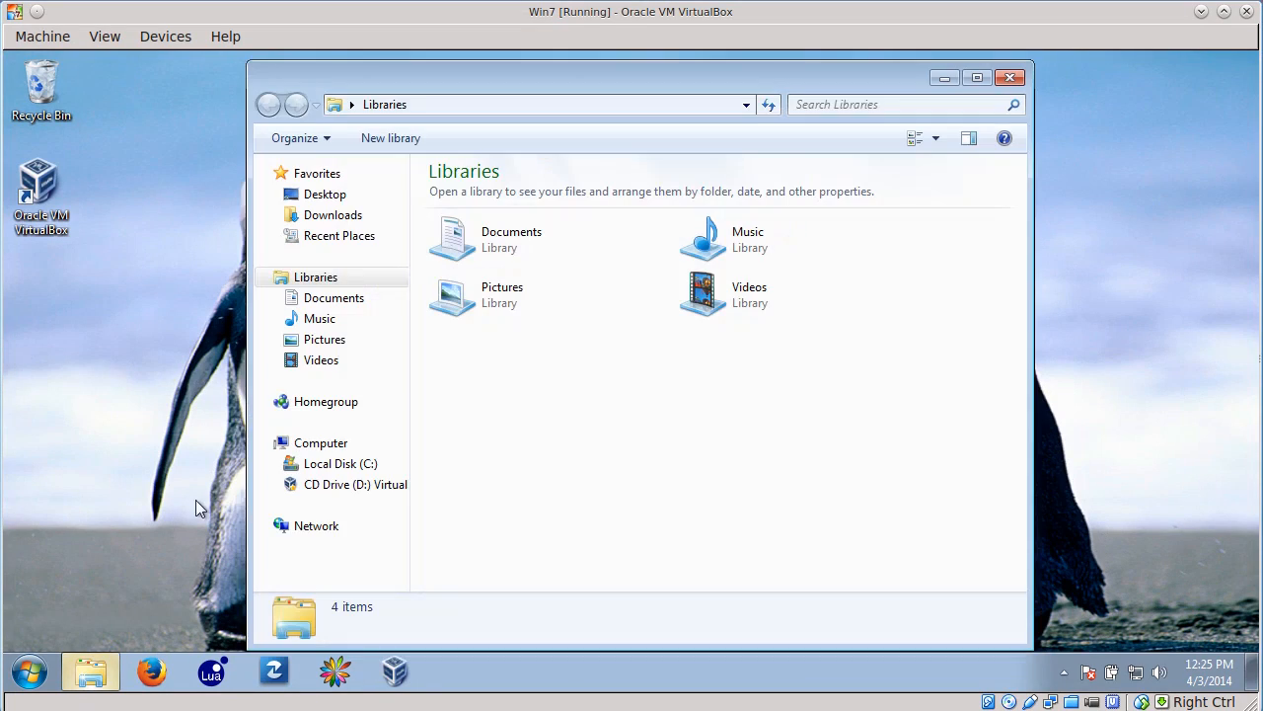
pyautogui.click(267, 524)
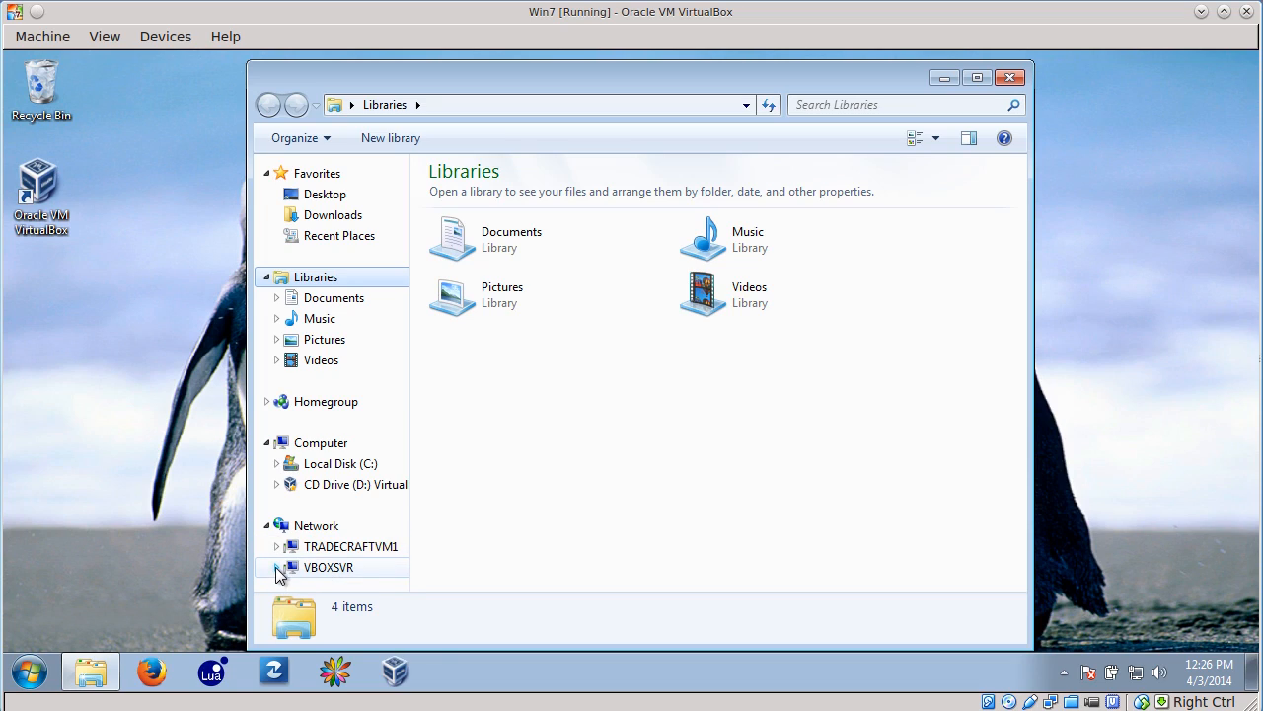
pyautogui.click(276, 566)
pyautogui.click(341, 559)
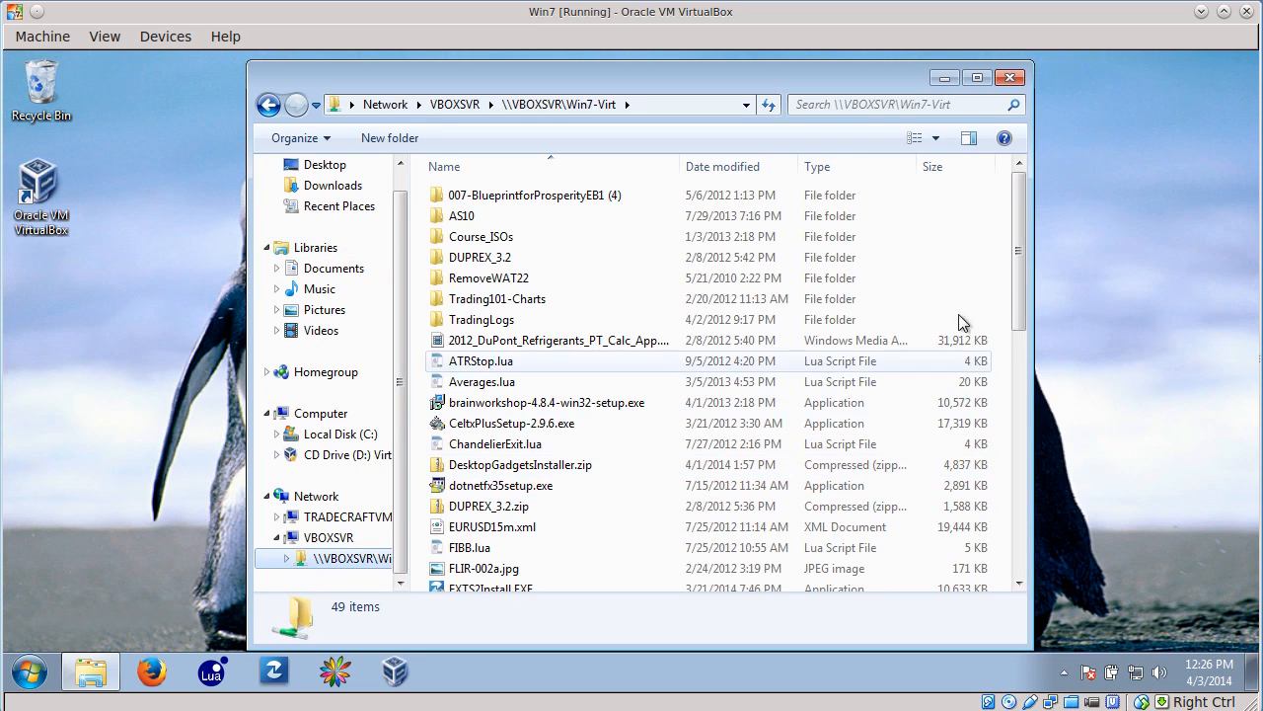
# - Launch VirtualBox-4.3.8-92456-Win.exe from the shared folder, cancel running it, and close the windows open in the guest
pyautogui.moveTo(1023, 200); pyautogui.dragTo(1020, 439)
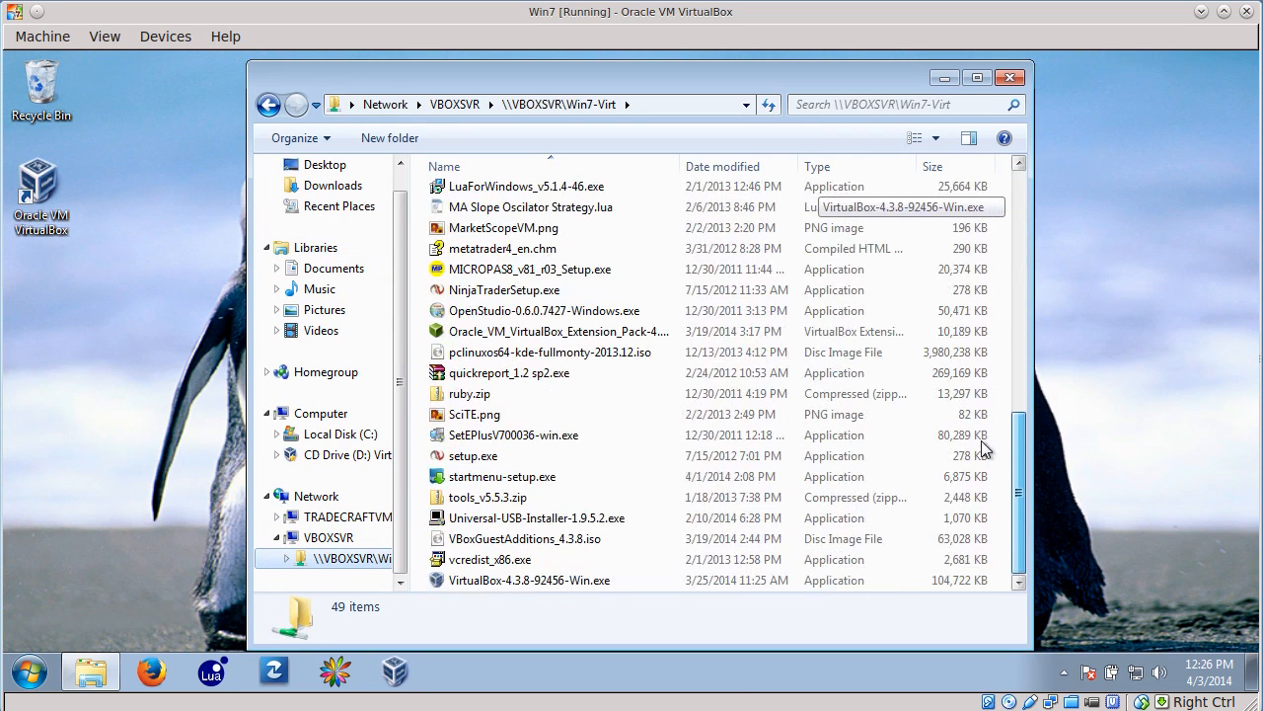
pyautogui.click(472, 585)
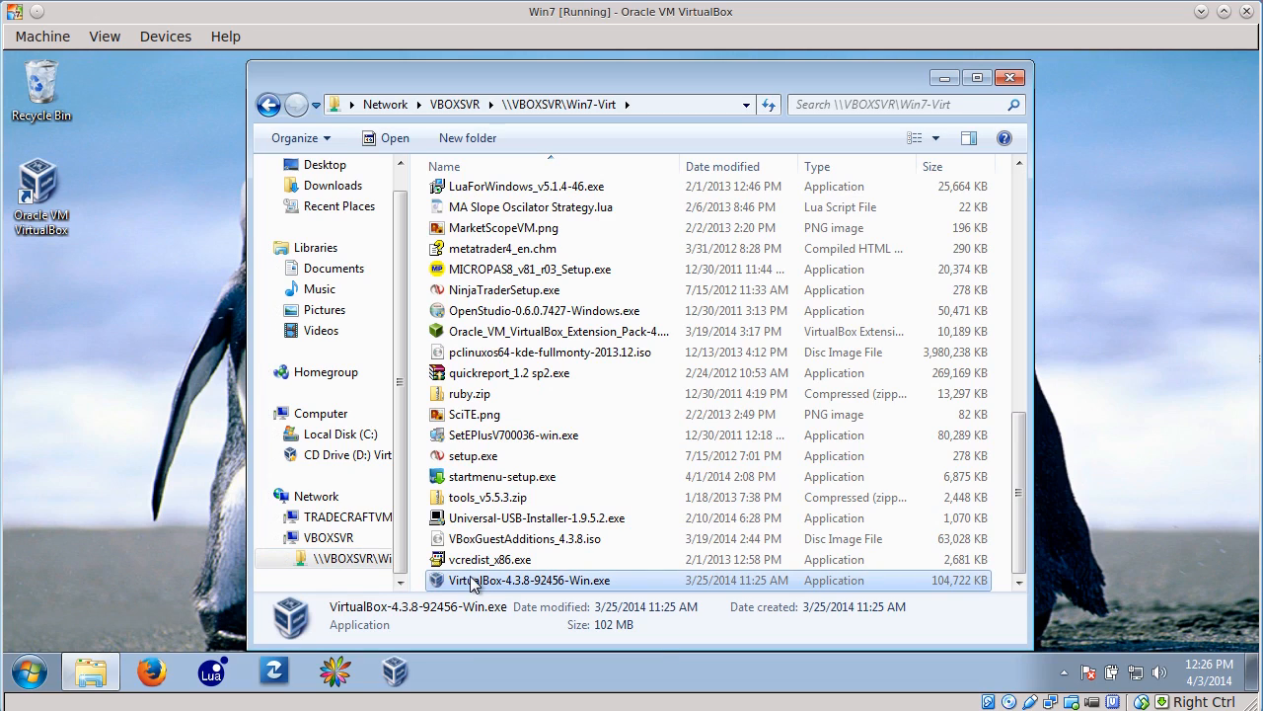
pyautogui.doubleClick(472, 582)
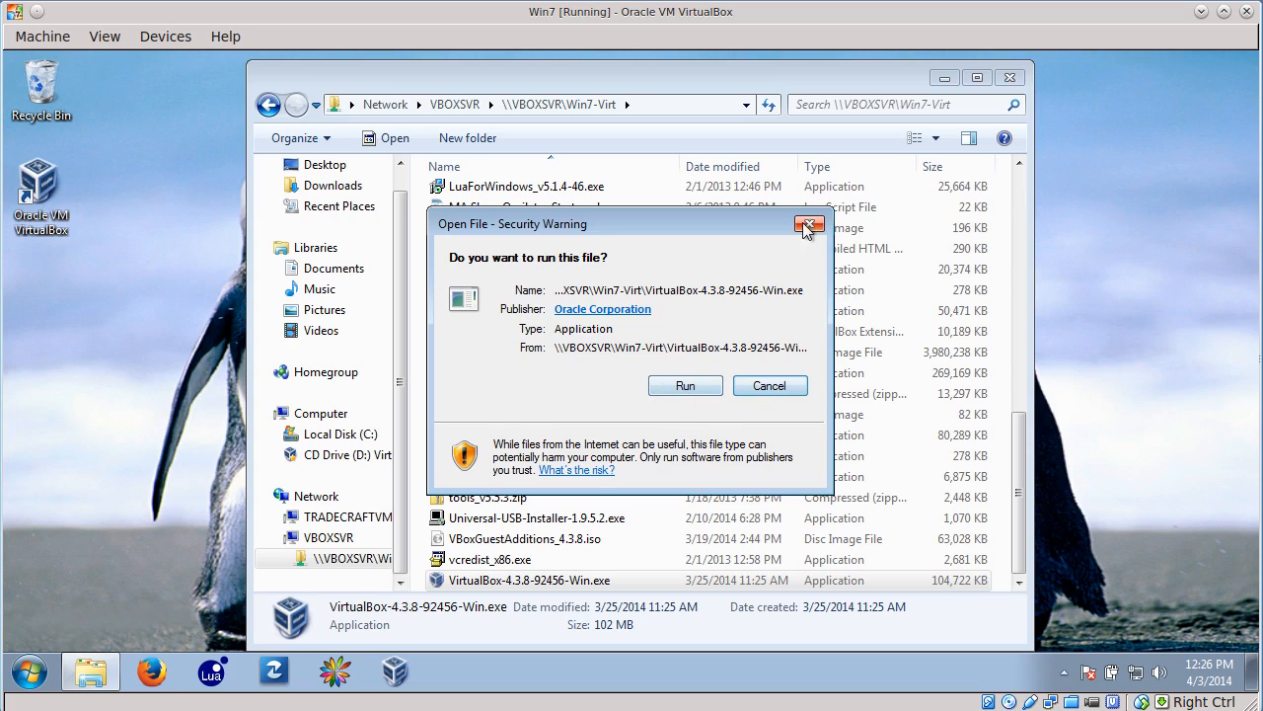
pyautogui.click(769, 386)
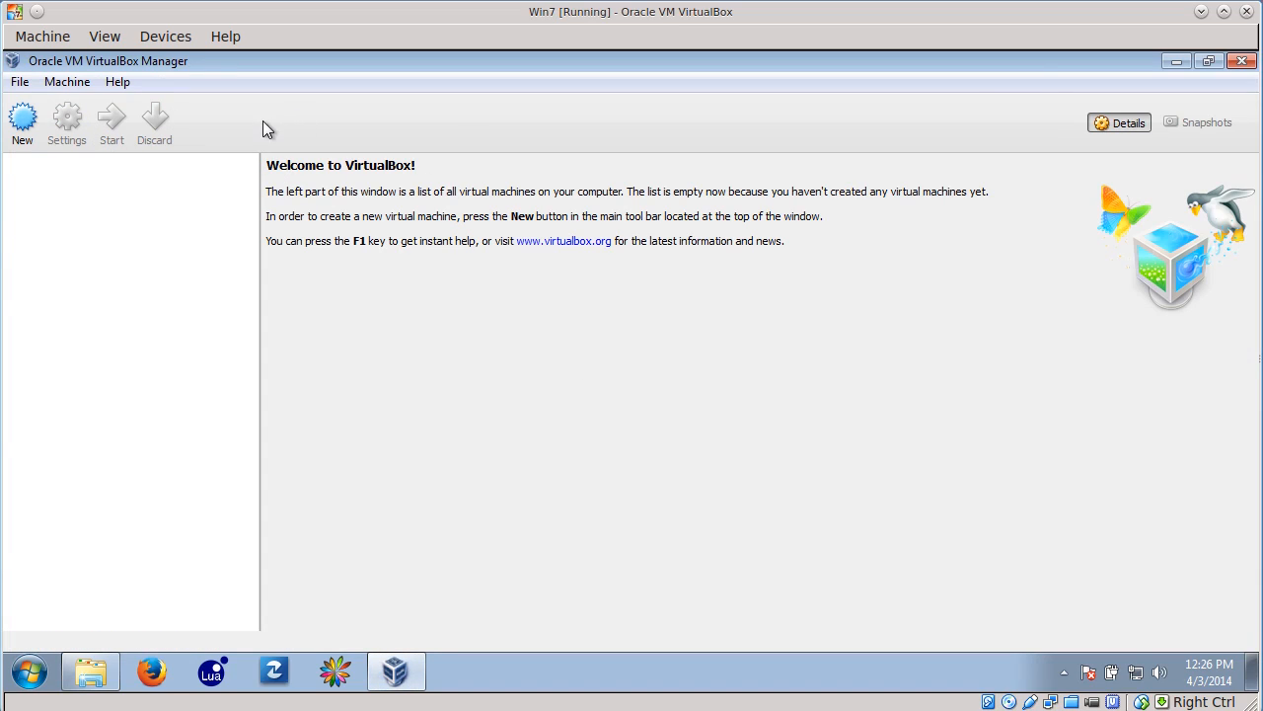
pyautogui.click(1242, 61)
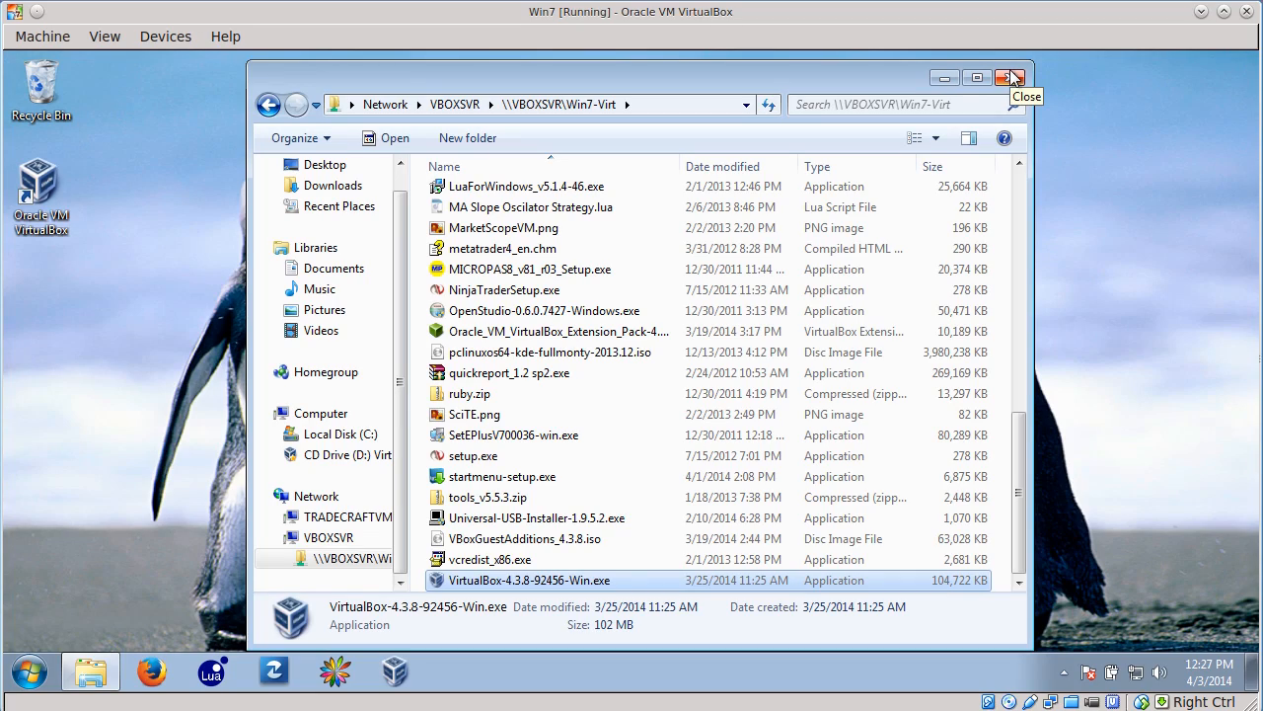
pyautogui.click(1014, 78)
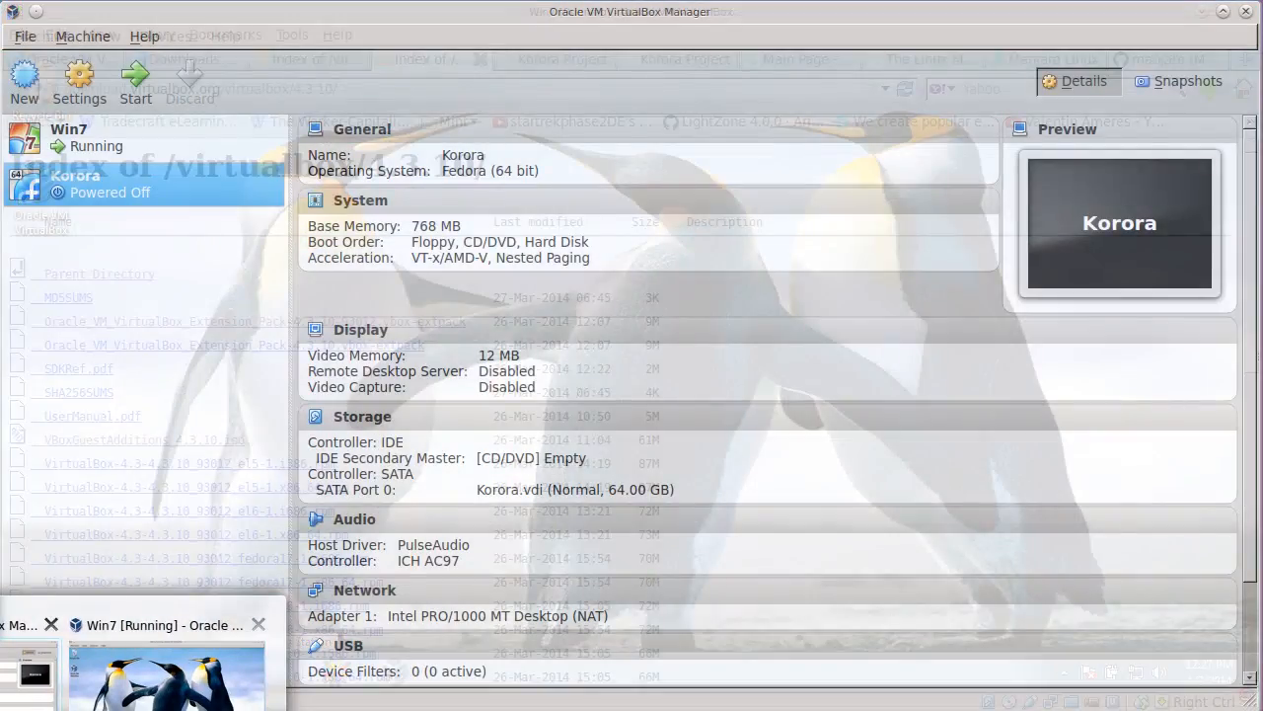
# - Switch to the host's Oracle VM VirtualBox Manager and remove the existing Korora virtual machine
pyautogui.click(3, 679)
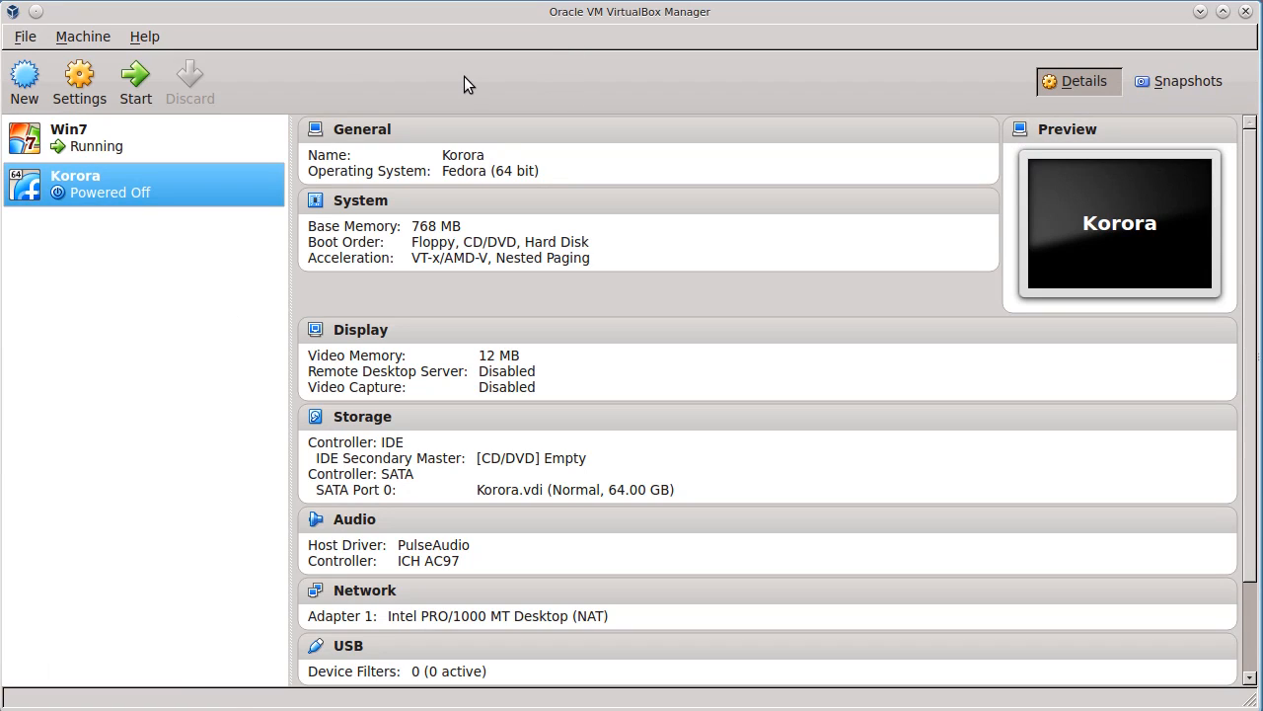
pyautogui.click(164, 136)
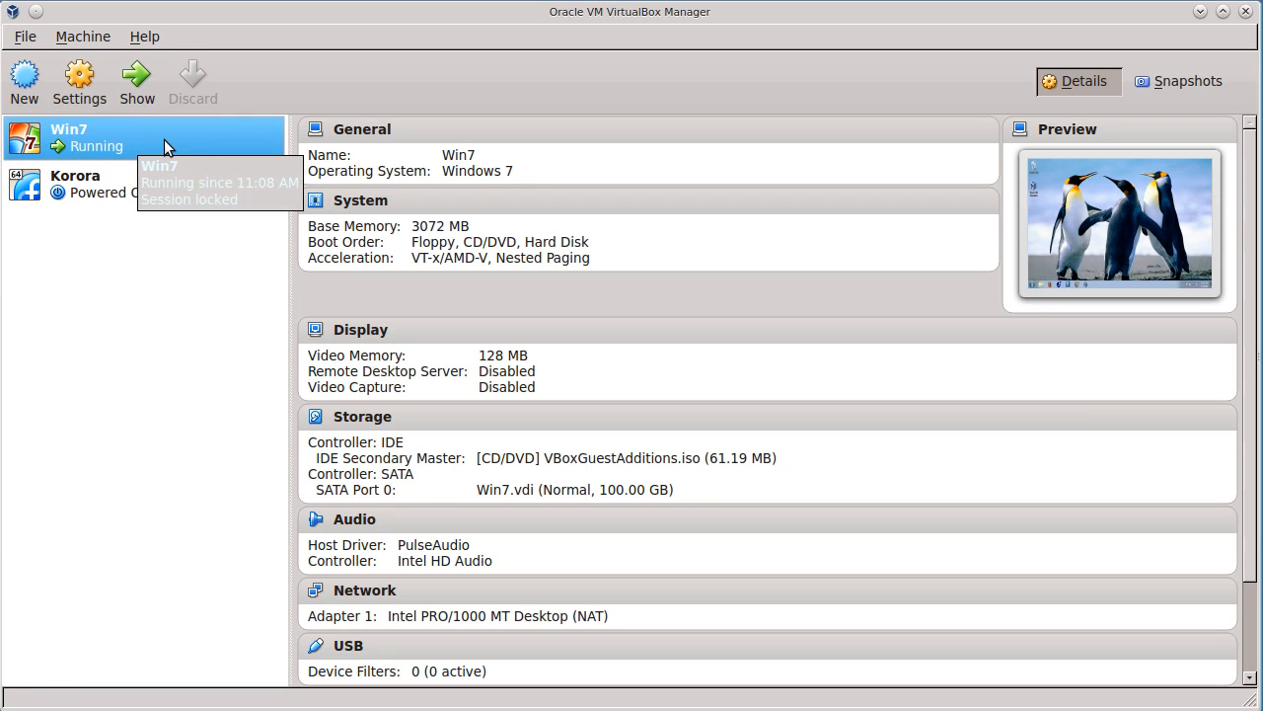
pyautogui.click(125, 193)
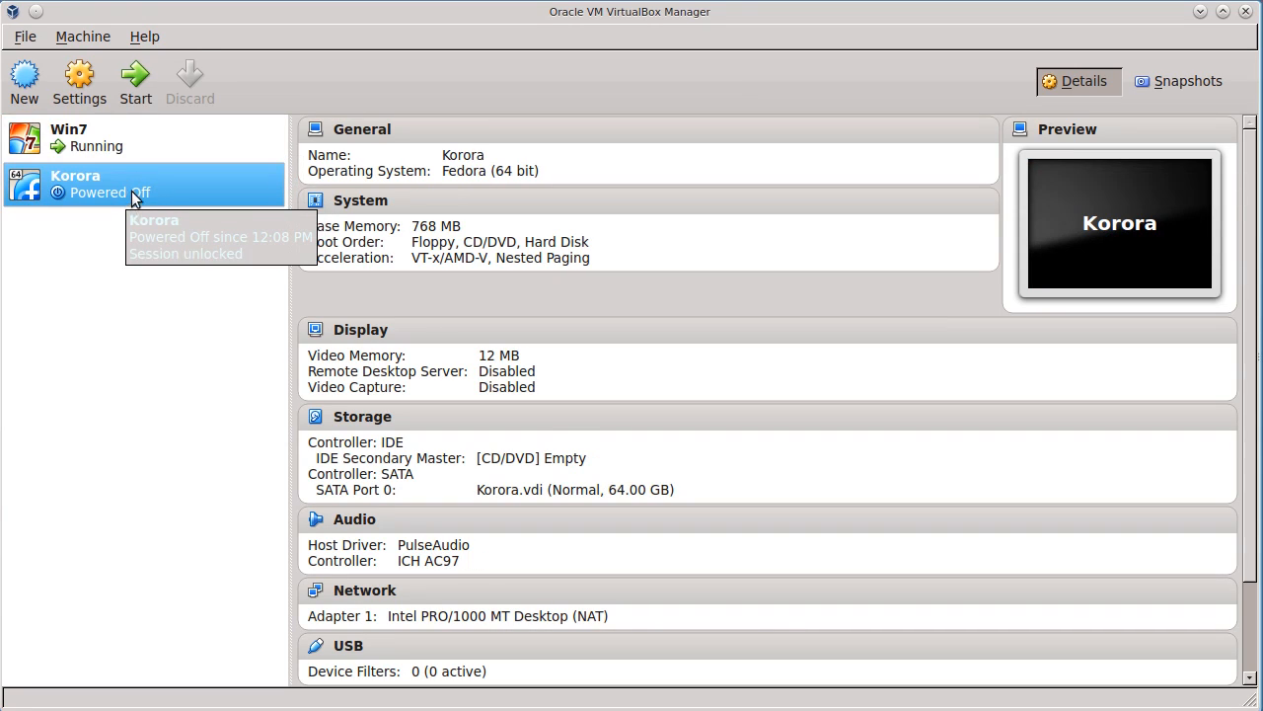
pyautogui.rightClick(133, 183)
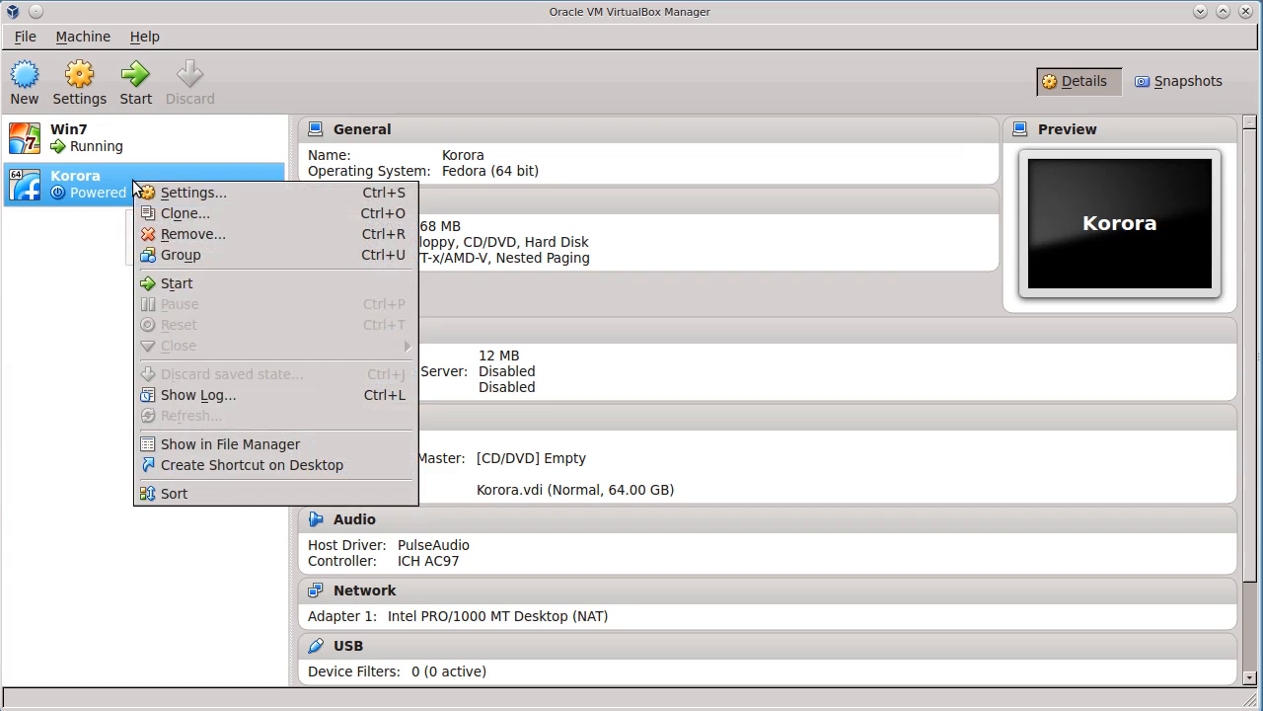
pyautogui.click(159, 231)
pyautogui.click(531, 449)
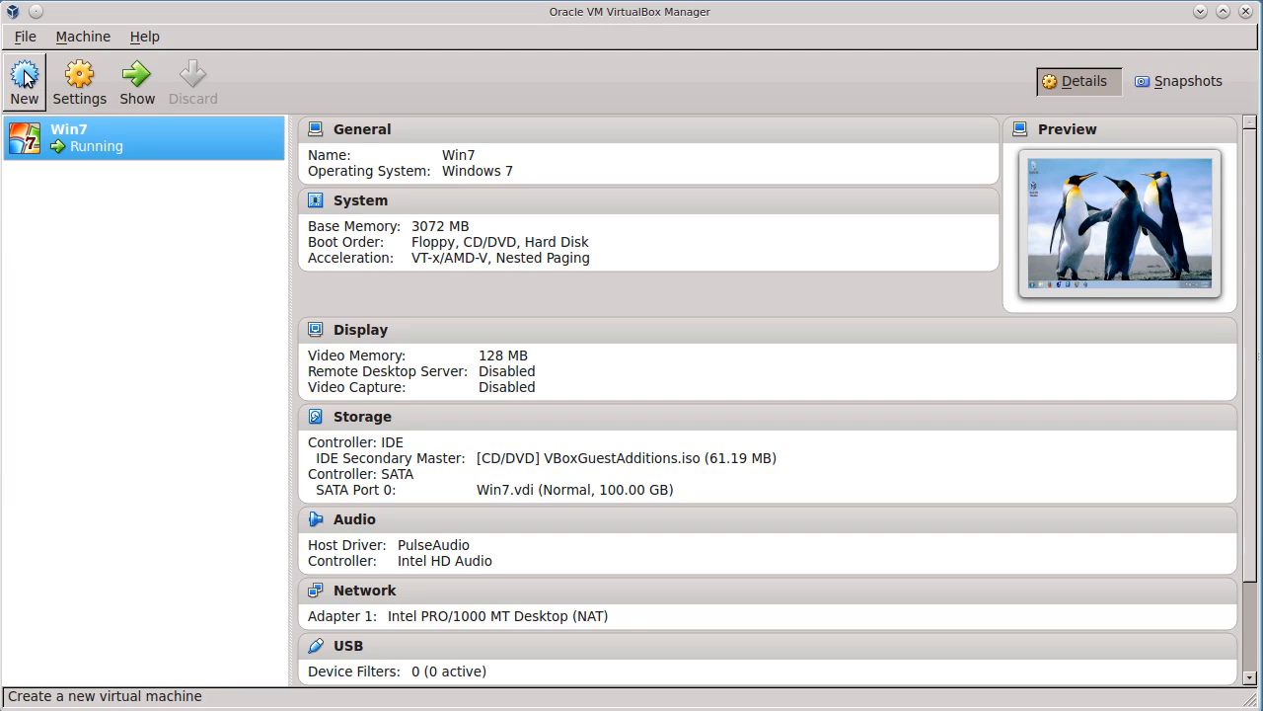
# - Start a new virtual machine named Korora with type Linux and version Fedora (64 bit), and continue to the memory size
pyautogui.click(24, 79)
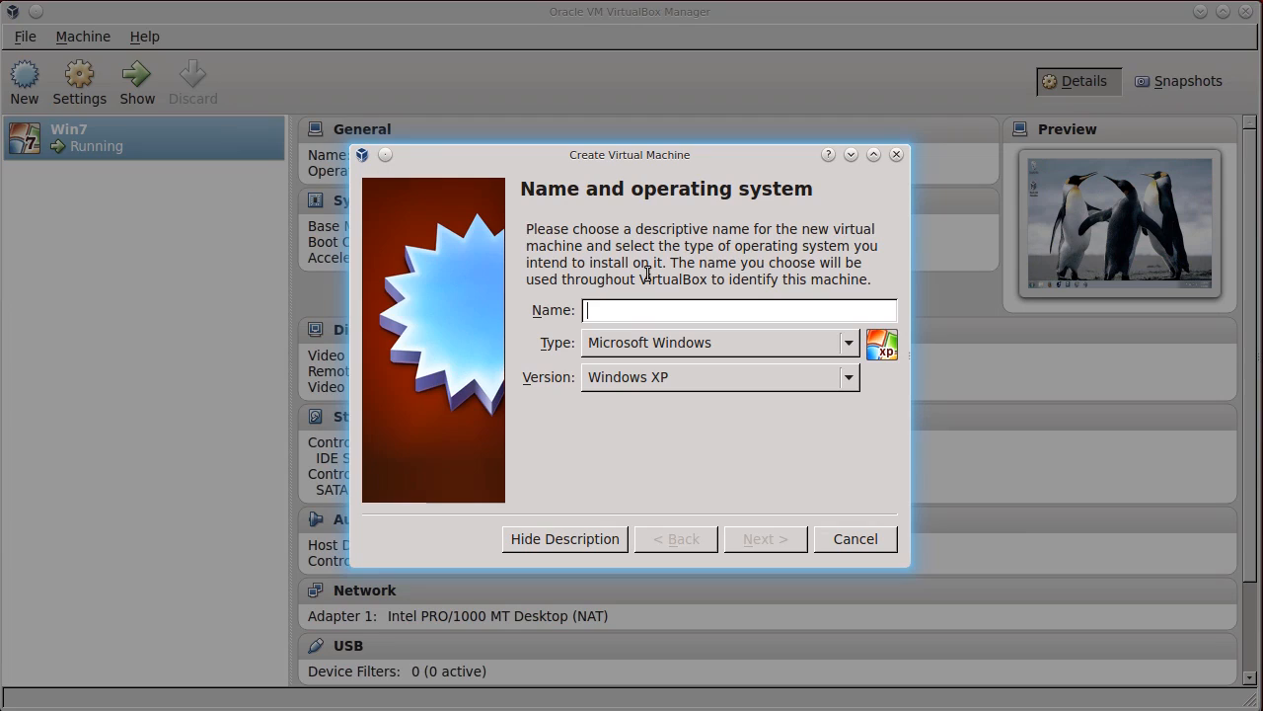
pyautogui.write('Korora')
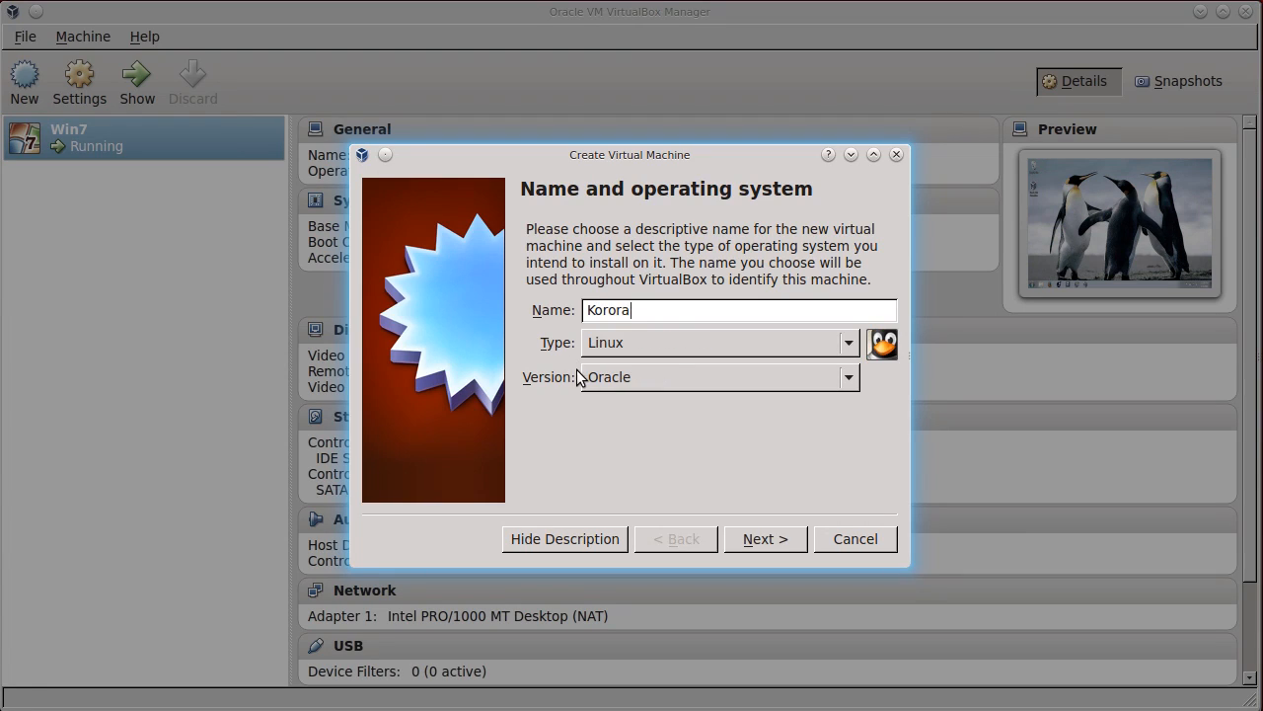
pyautogui.click(633, 376)
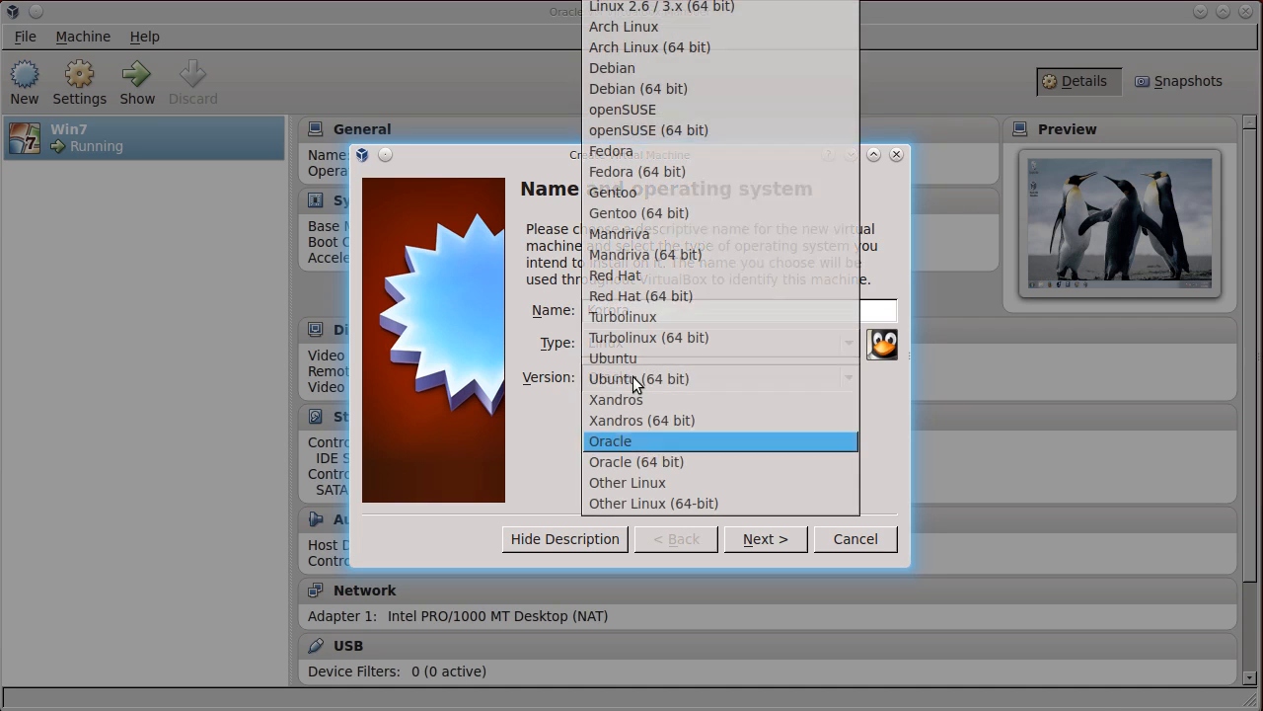
pyautogui.click(653, 174)
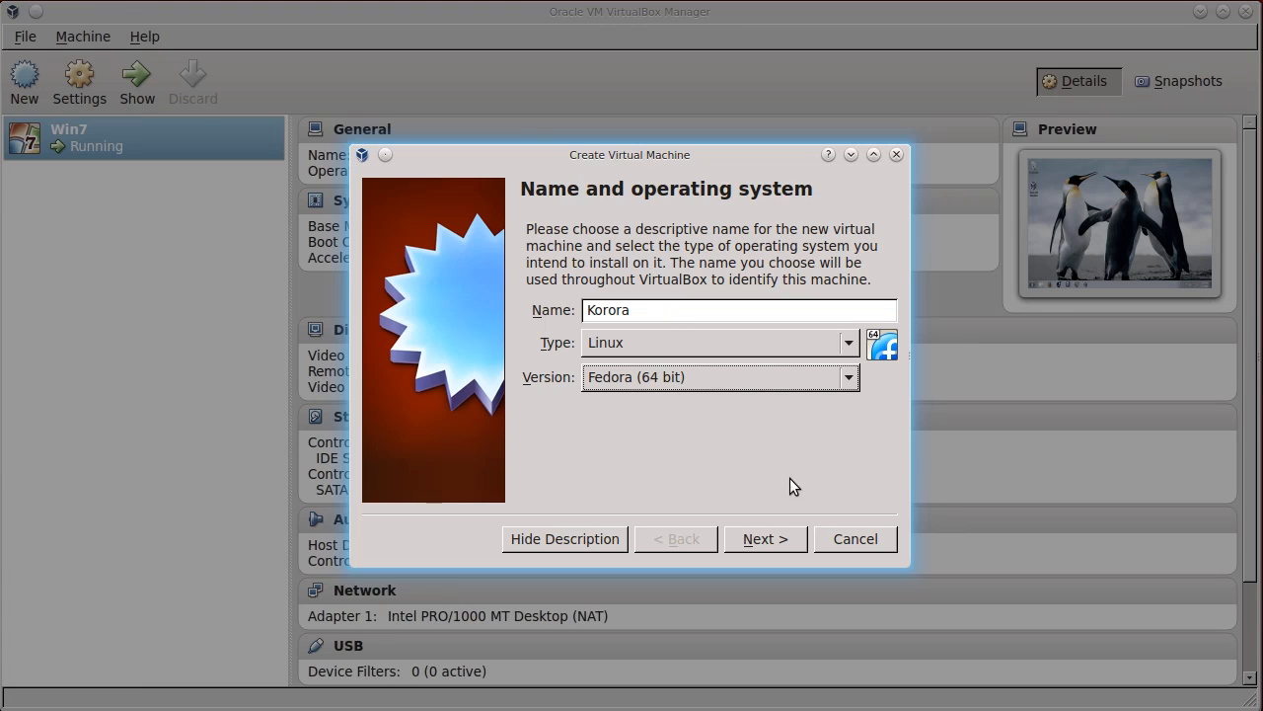
pyautogui.click(782, 541)
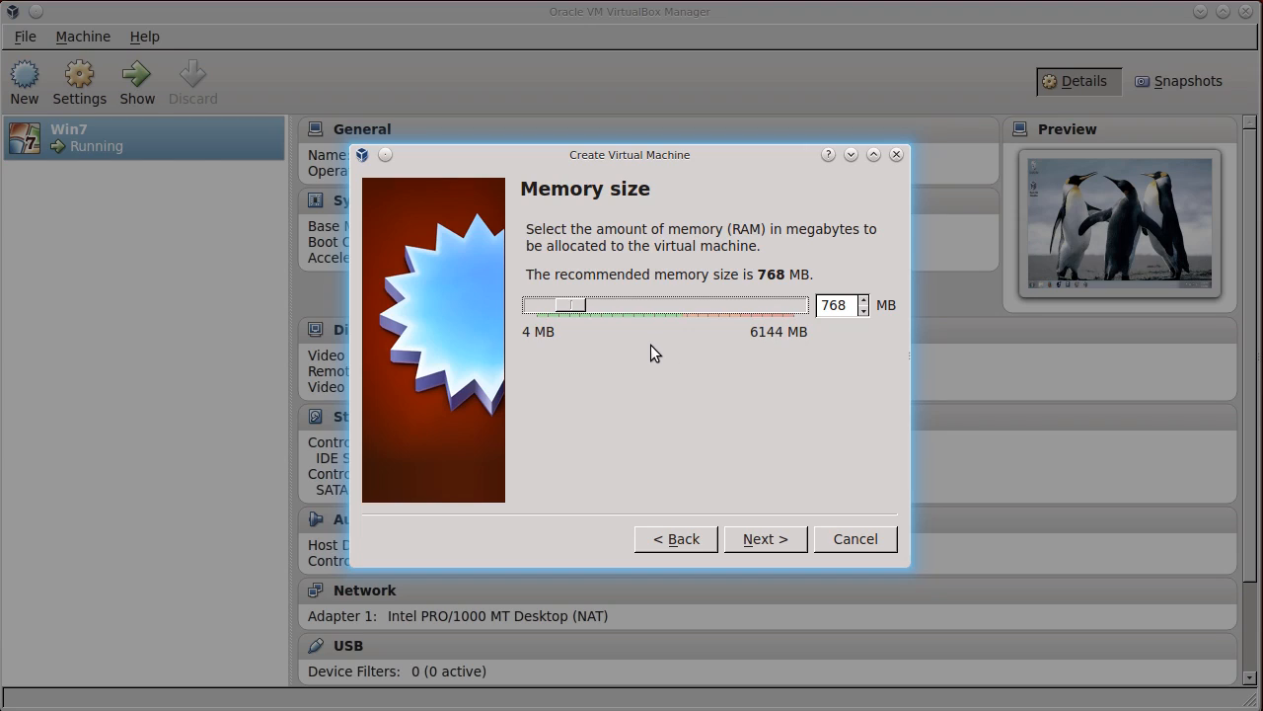
# - Accept 768 MB of memory and choose to create a new, dynamically allocated VDI virtual hard drive
pyautogui.click(758, 541)
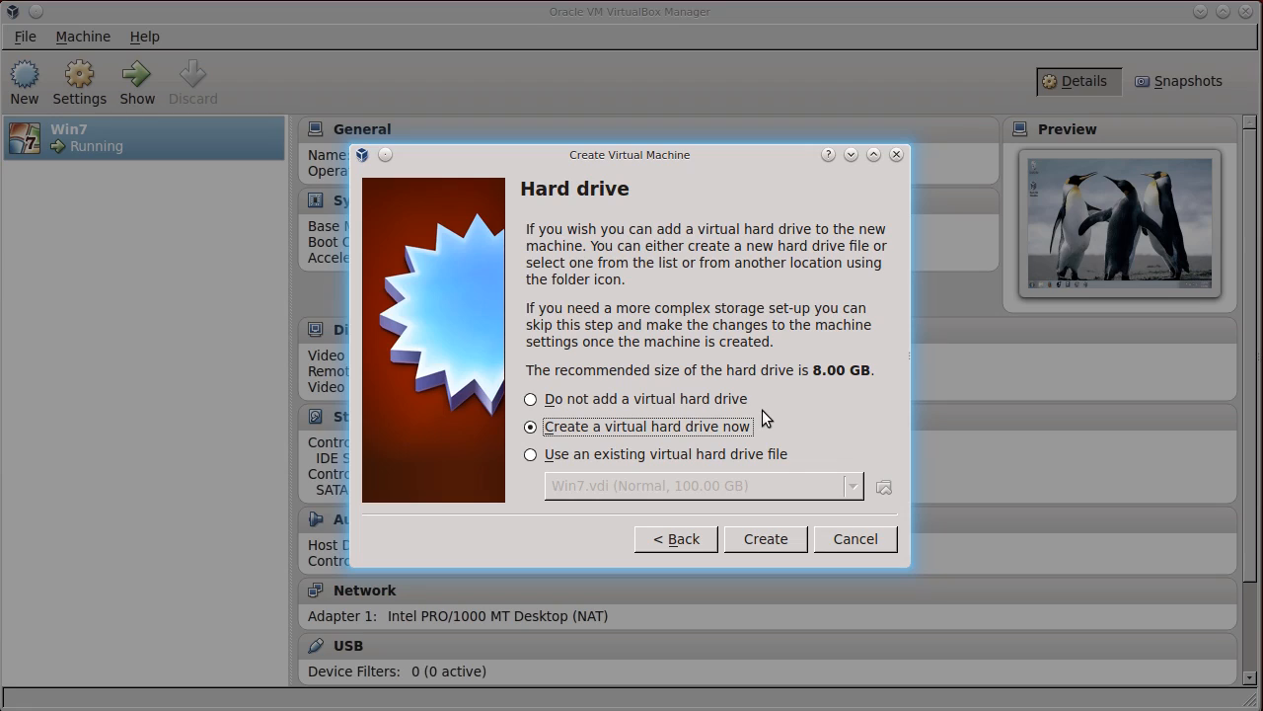
pyautogui.click(769, 545)
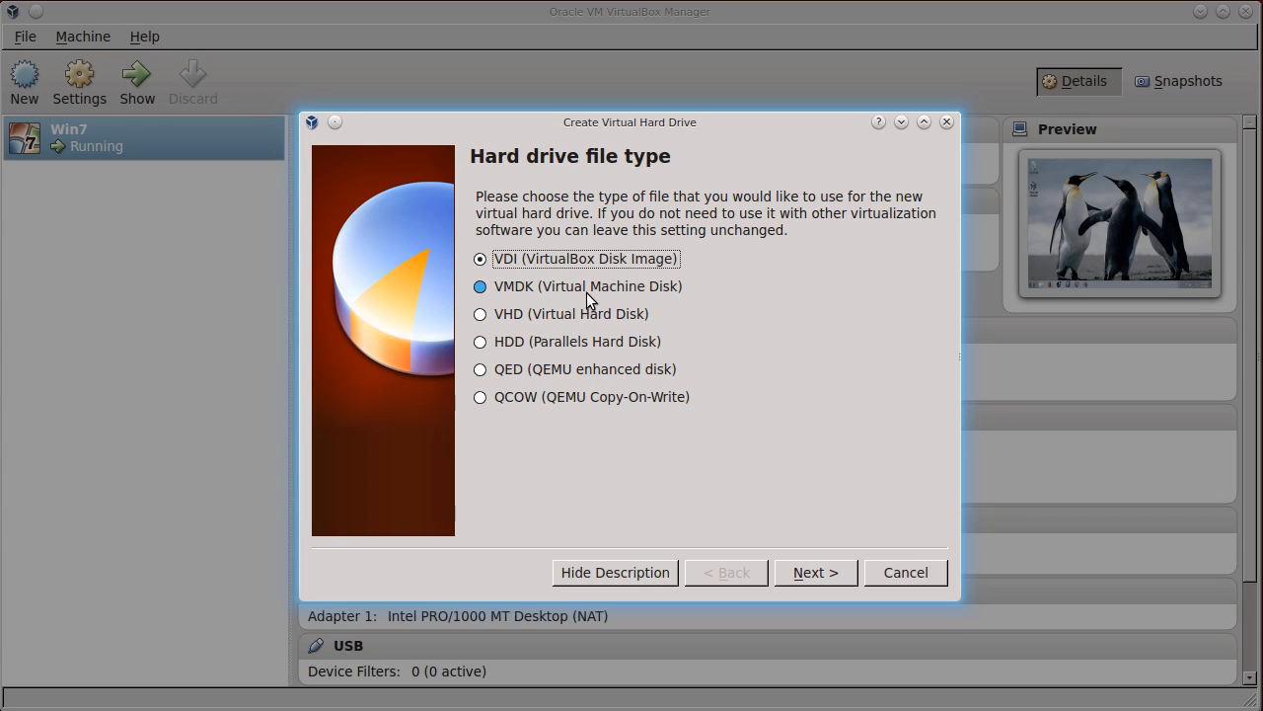
pyautogui.click(818, 571)
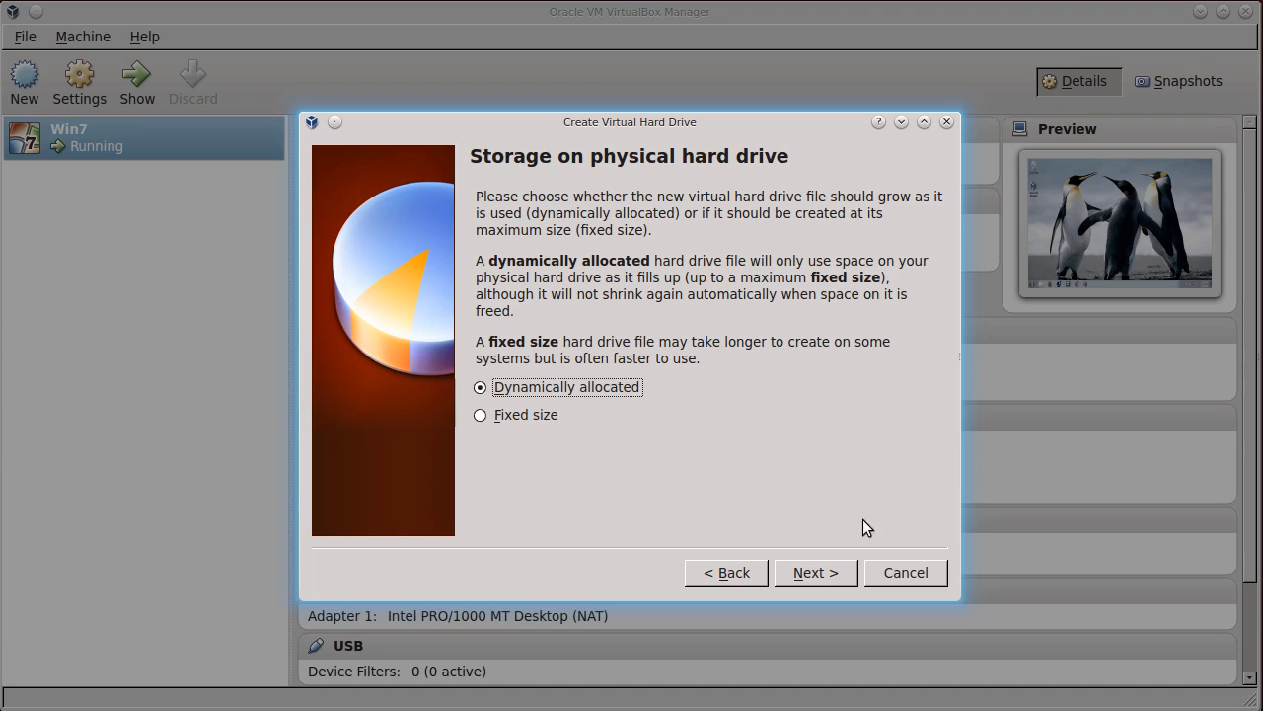
pyautogui.click(826, 578)
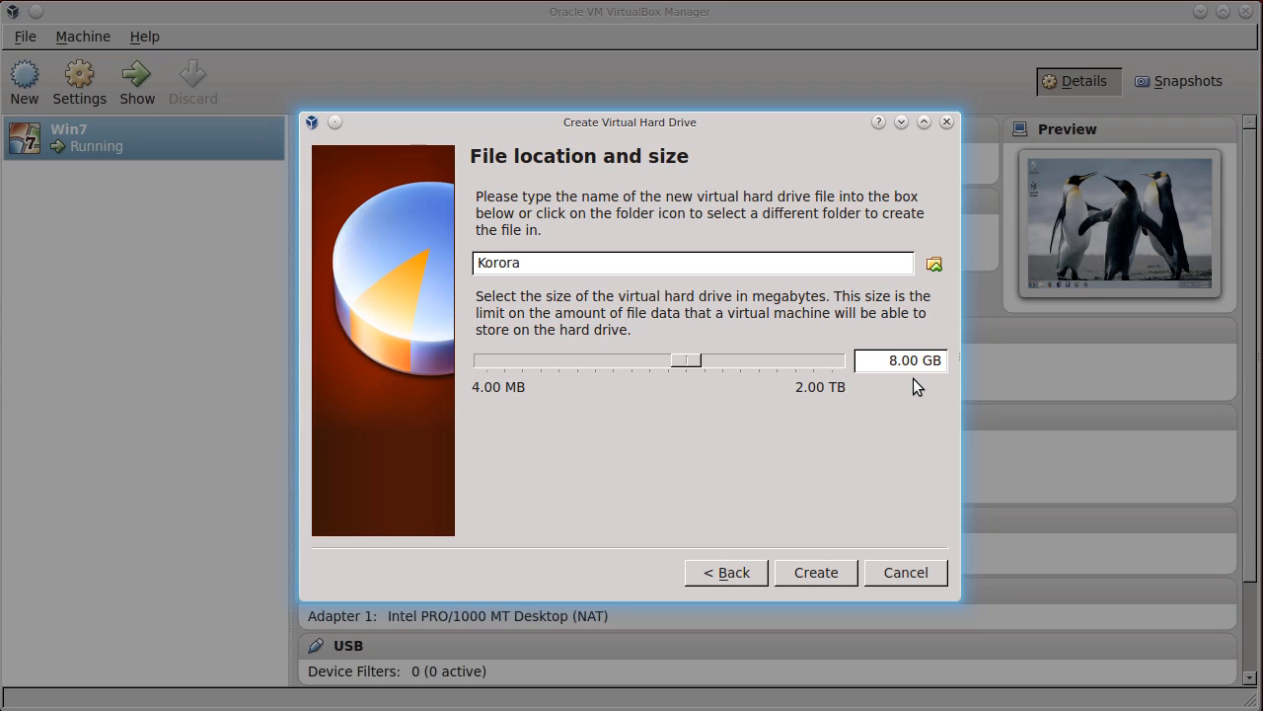
# - Set the size of the Korora virtual hard drive to 64 GB and create it
pyautogui.press('BackSpace')
pyautogui.write('64')
pyautogui.click(808, 578)
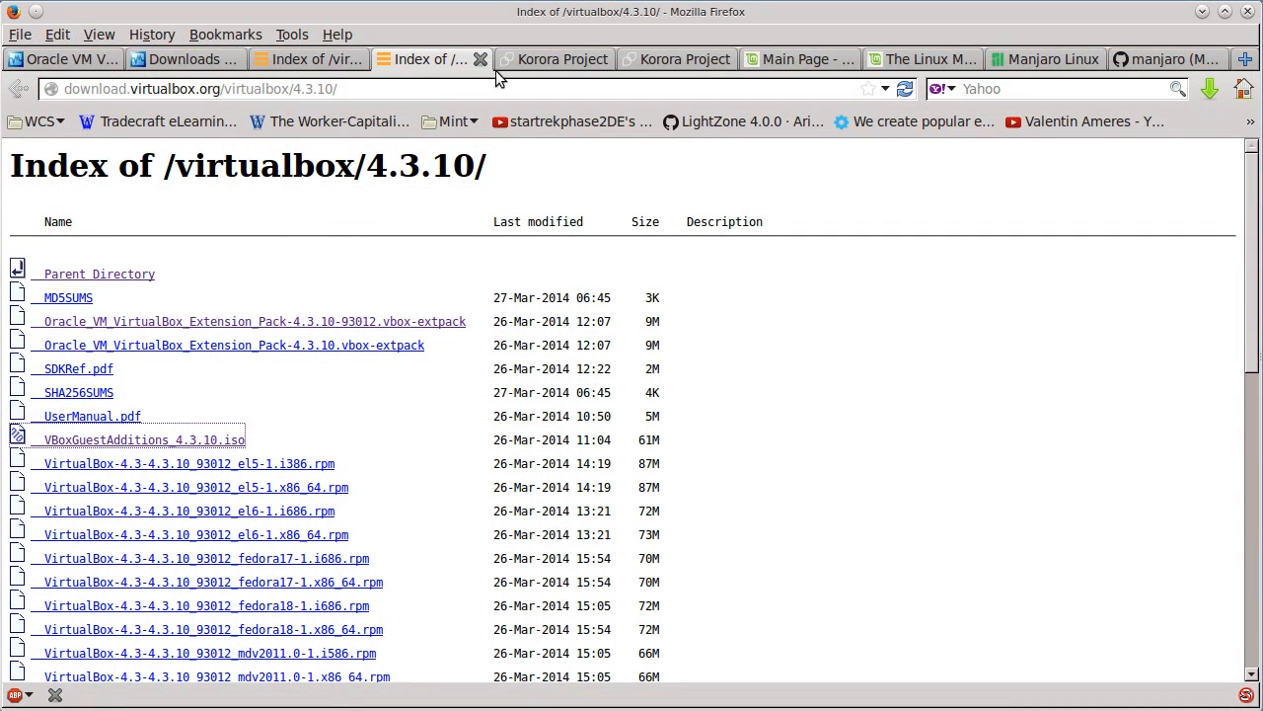
# - Switch to Firefox and view the Korora Project home page and the Korora 20 (Peach) download page
pyautogui.click(582, 60)
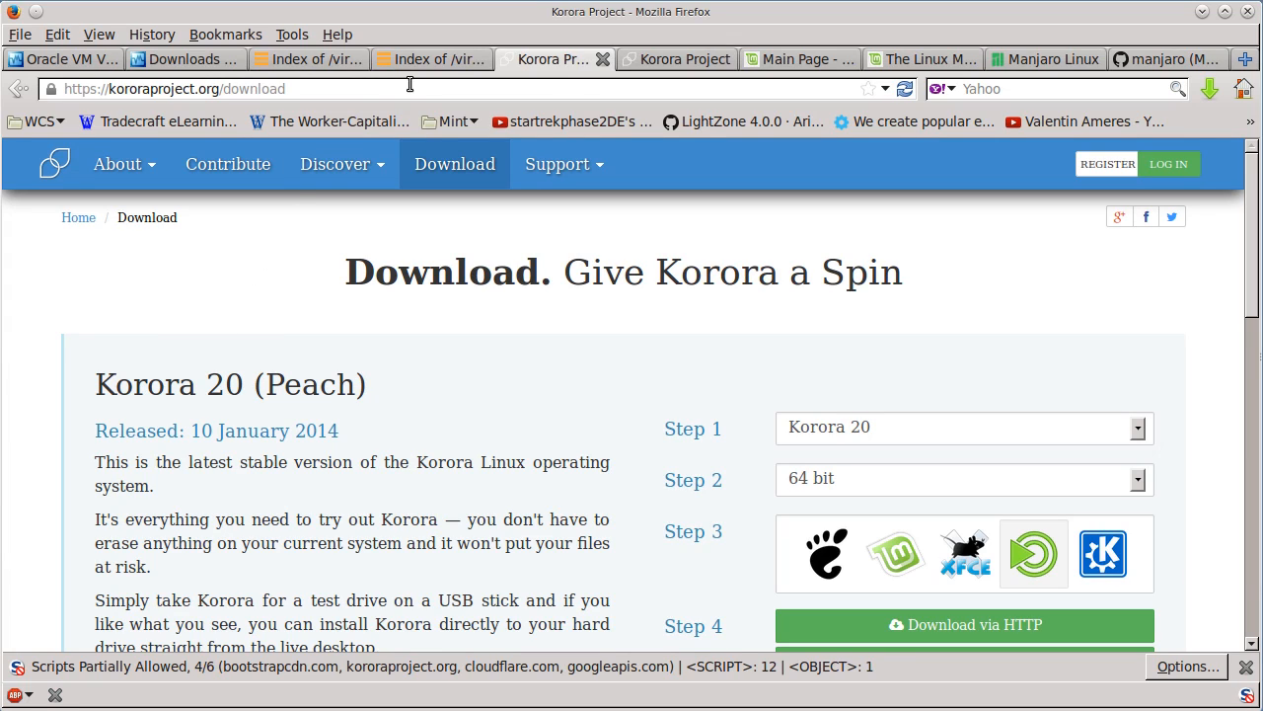
pyautogui.click(55, 170)
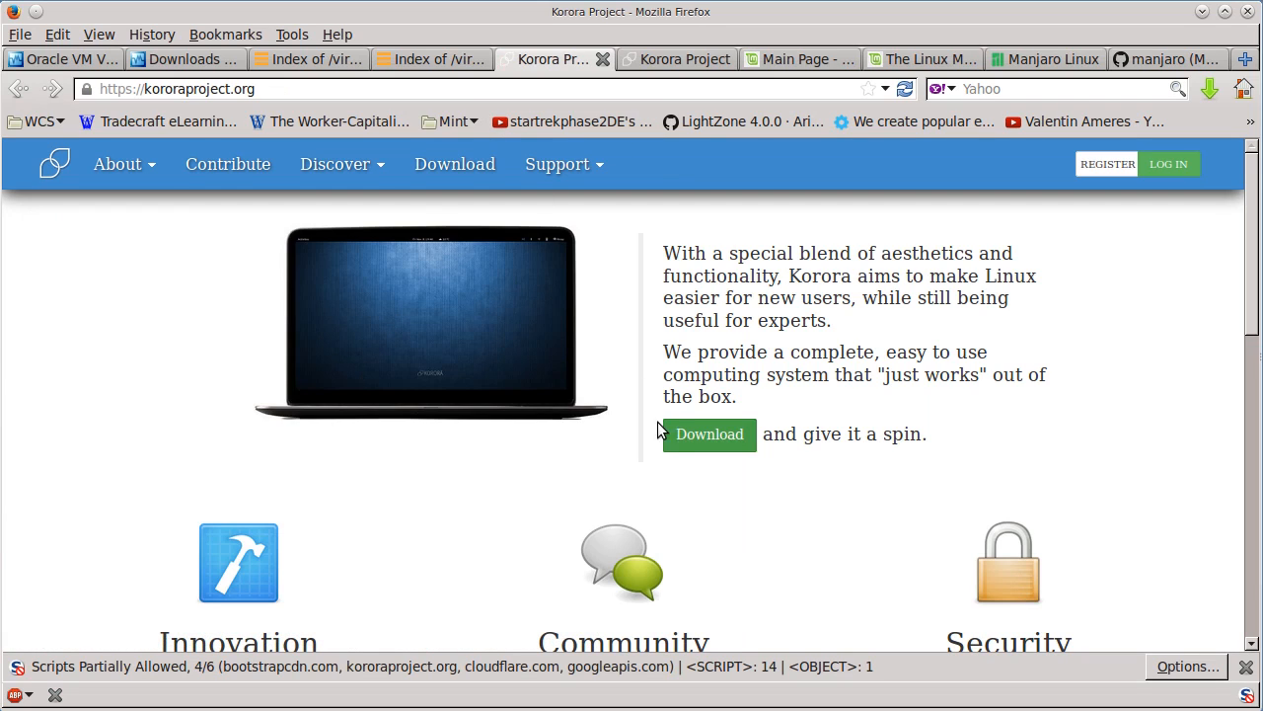
pyautogui.scroll(-3, 467, 460)
pyautogui.scroll(3, 480, 445)
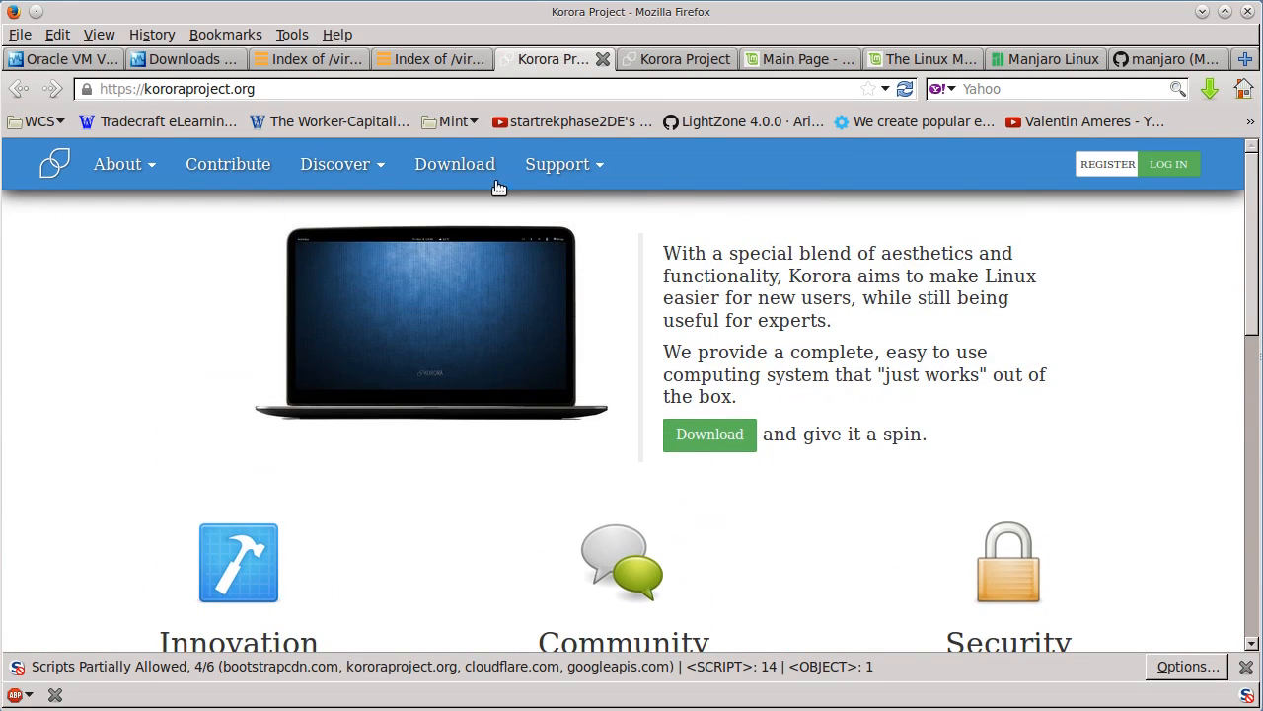
pyautogui.click(700, 59)
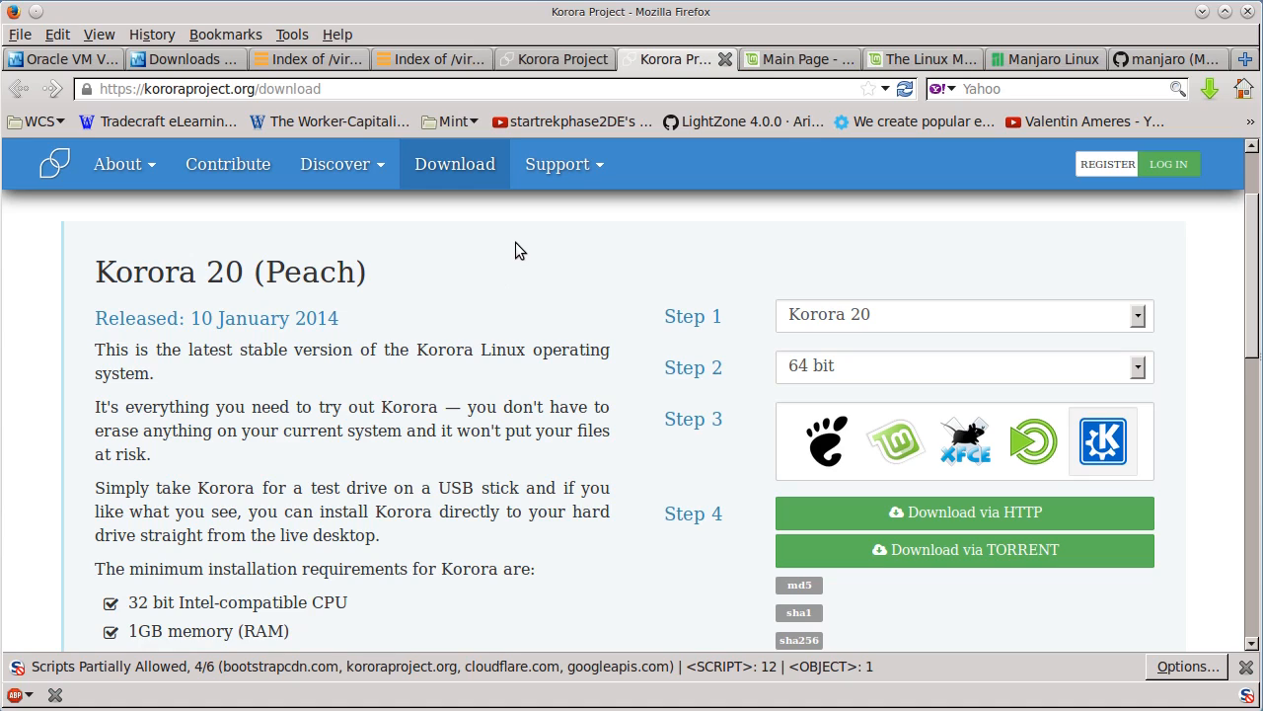
# - View the Linux Mint main page and examine the 32-bit and 64-bit download mirrors in the Linux Mint 16 KDE release post
pyautogui.click(840, 60)
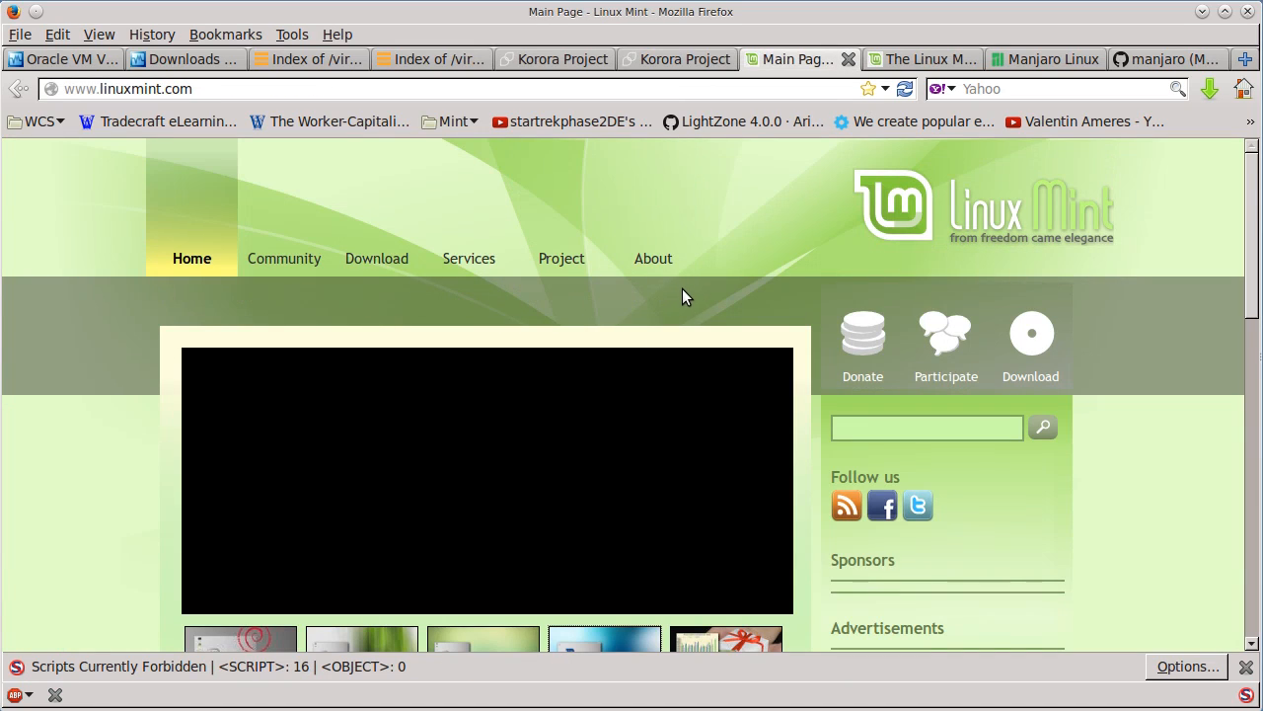
pyautogui.scroll(-2, 612, 286)
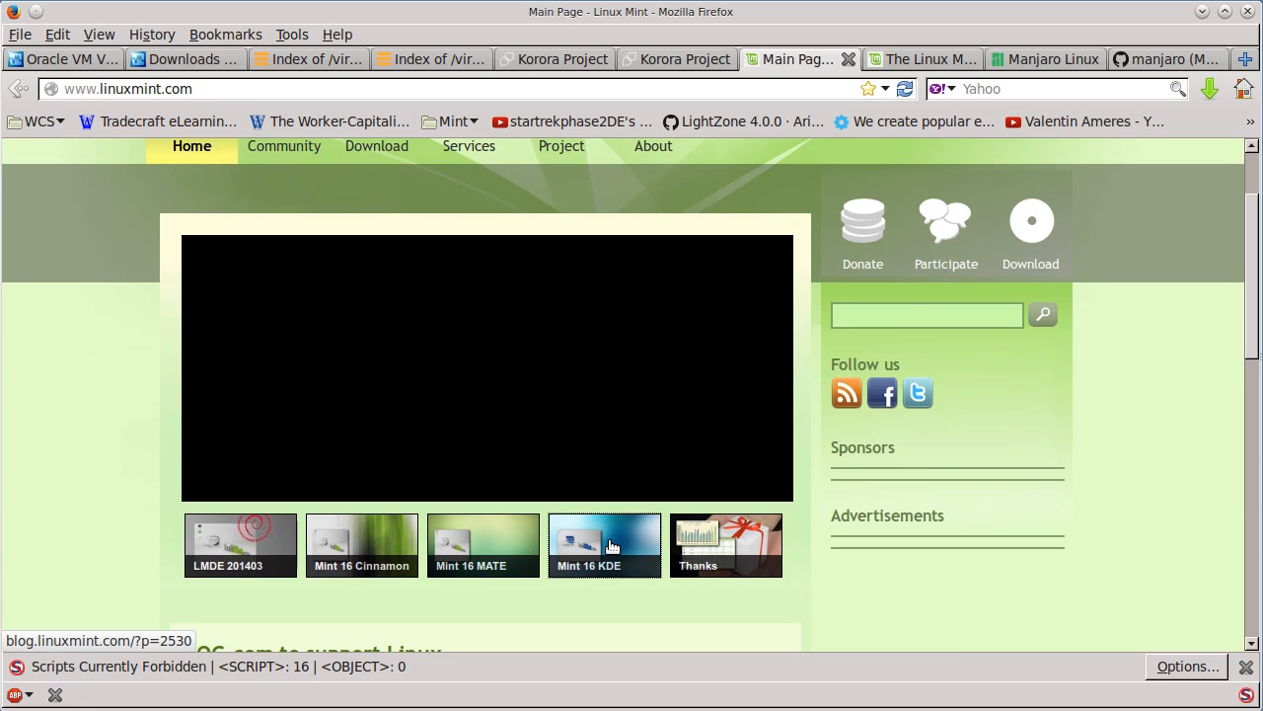
pyautogui.click(906, 59)
pyautogui.scroll(-2, 671, 306)
pyautogui.scroll(15, 651, 394)
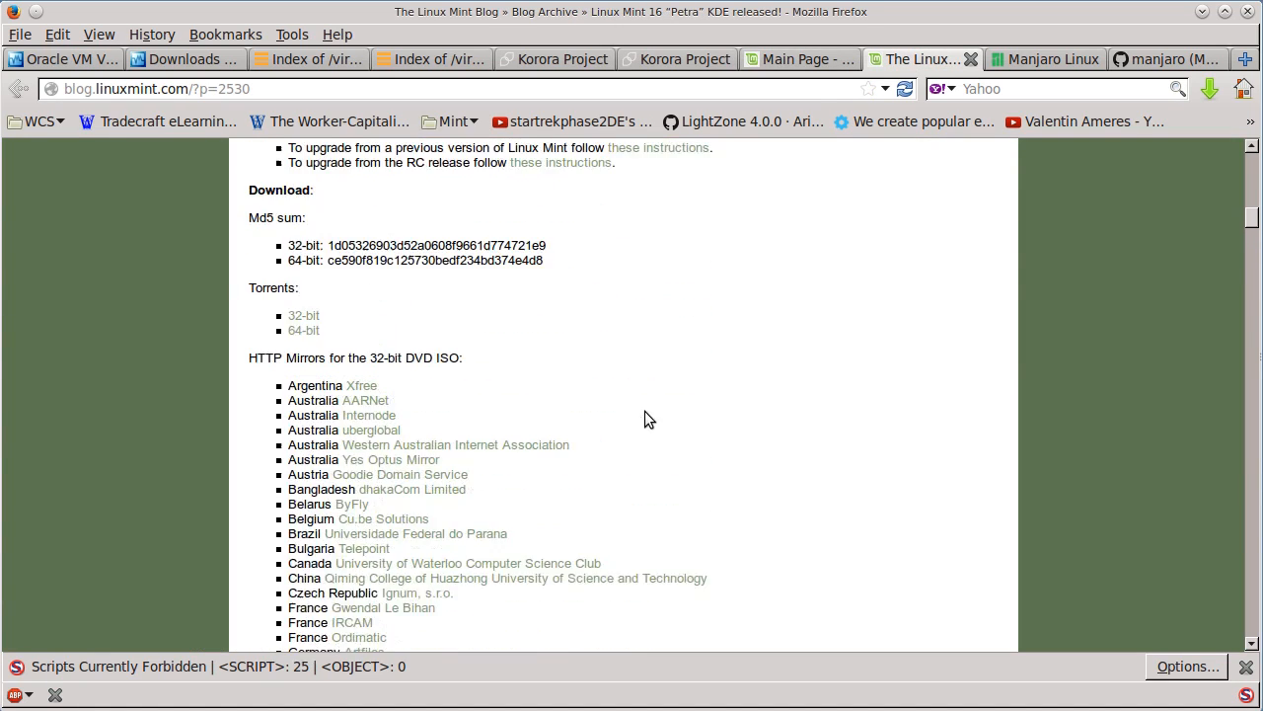
pyautogui.scroll(8, 632, 395)
pyautogui.scroll(-7, 627, 395)
pyautogui.scroll(-15, 624, 410)
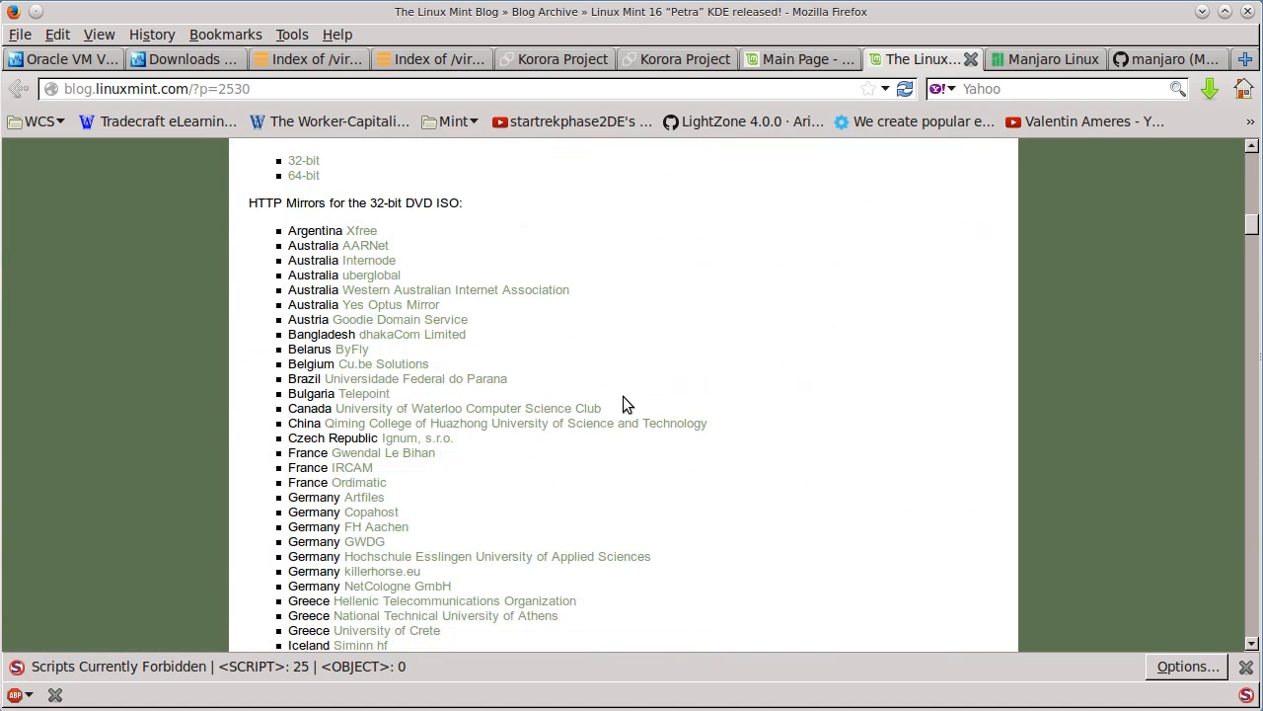
pyautogui.scroll(-2, 623, 403)
pyautogui.scroll(5, 623, 404)
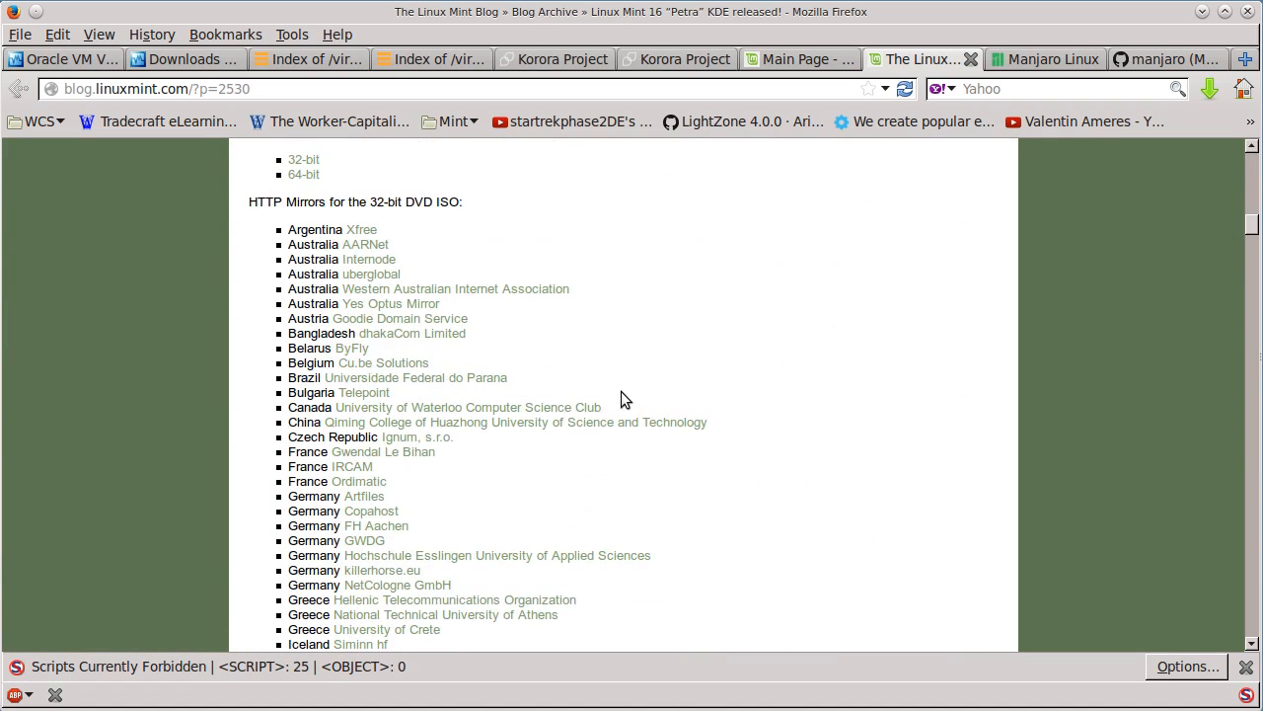
pyautogui.scroll(-16, 708, 318)
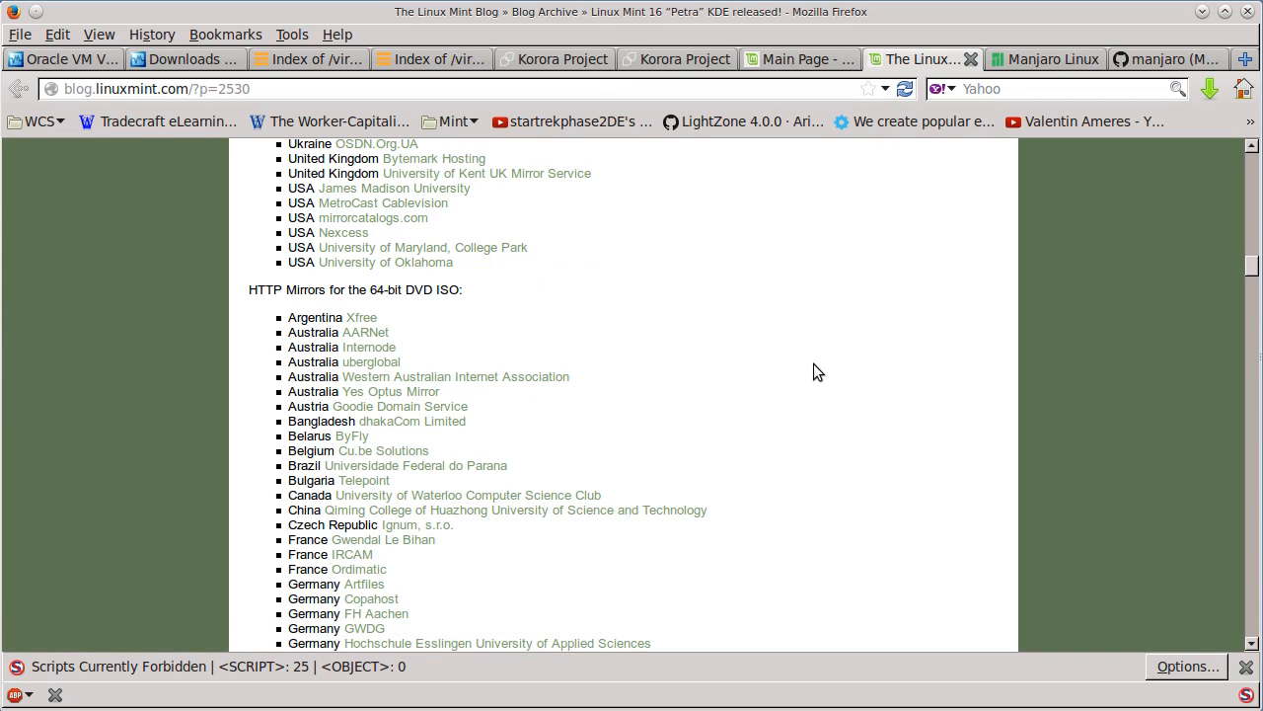
pyautogui.scroll(-12, 813, 363)
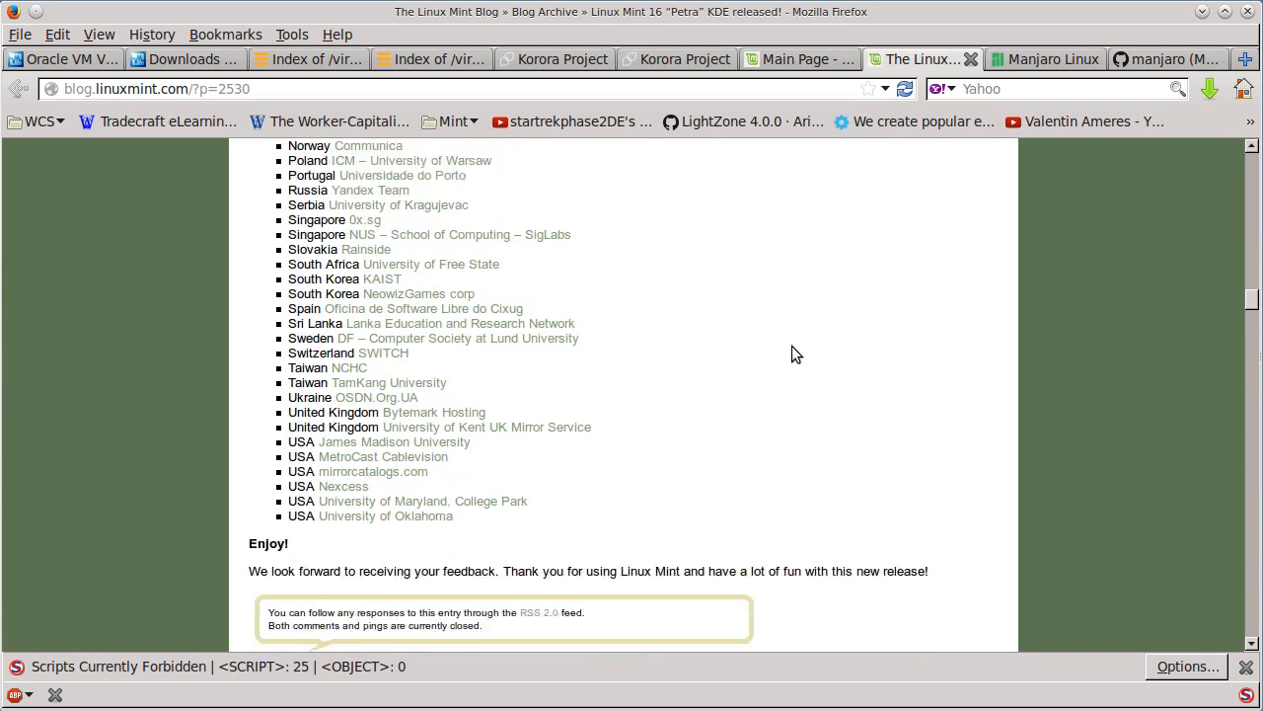
pyautogui.scroll(-2, 792, 346)
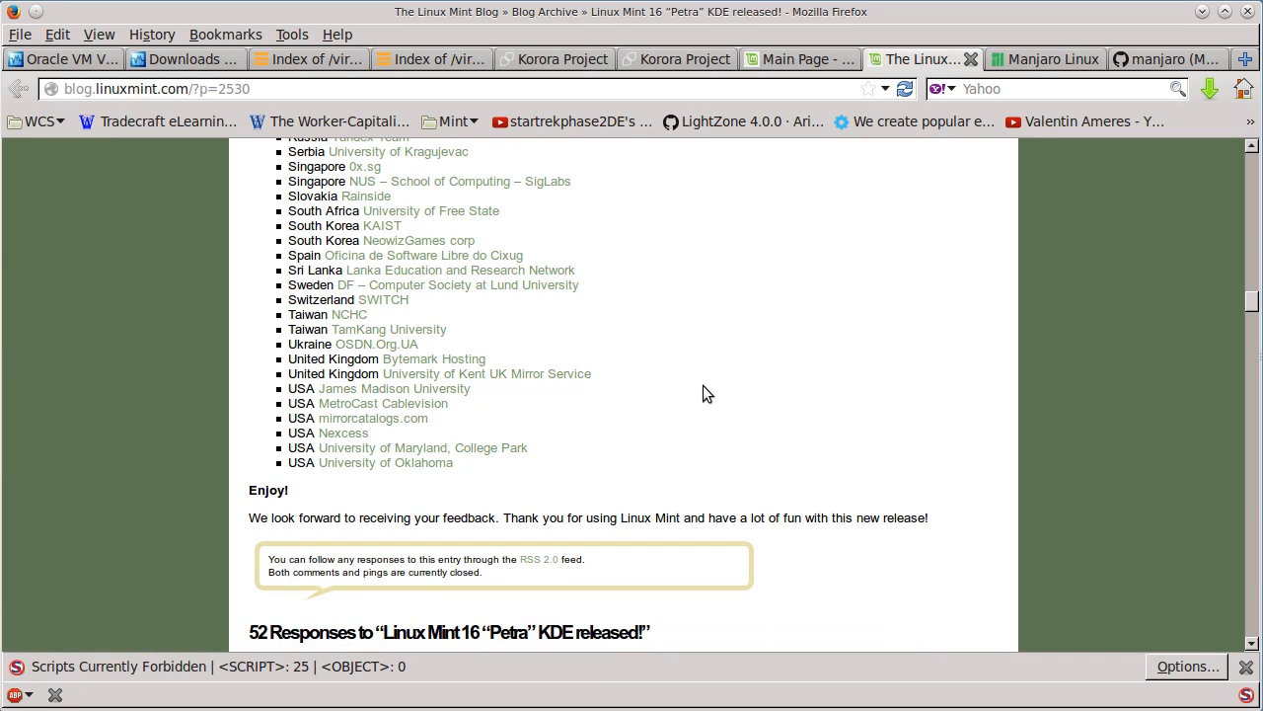
# - Open the Manjaro Linux site and look over its home page, including the Welcome to Manjaro desktop preview
pyautogui.click(1061, 59)
pyautogui.moveTo(763, 215)
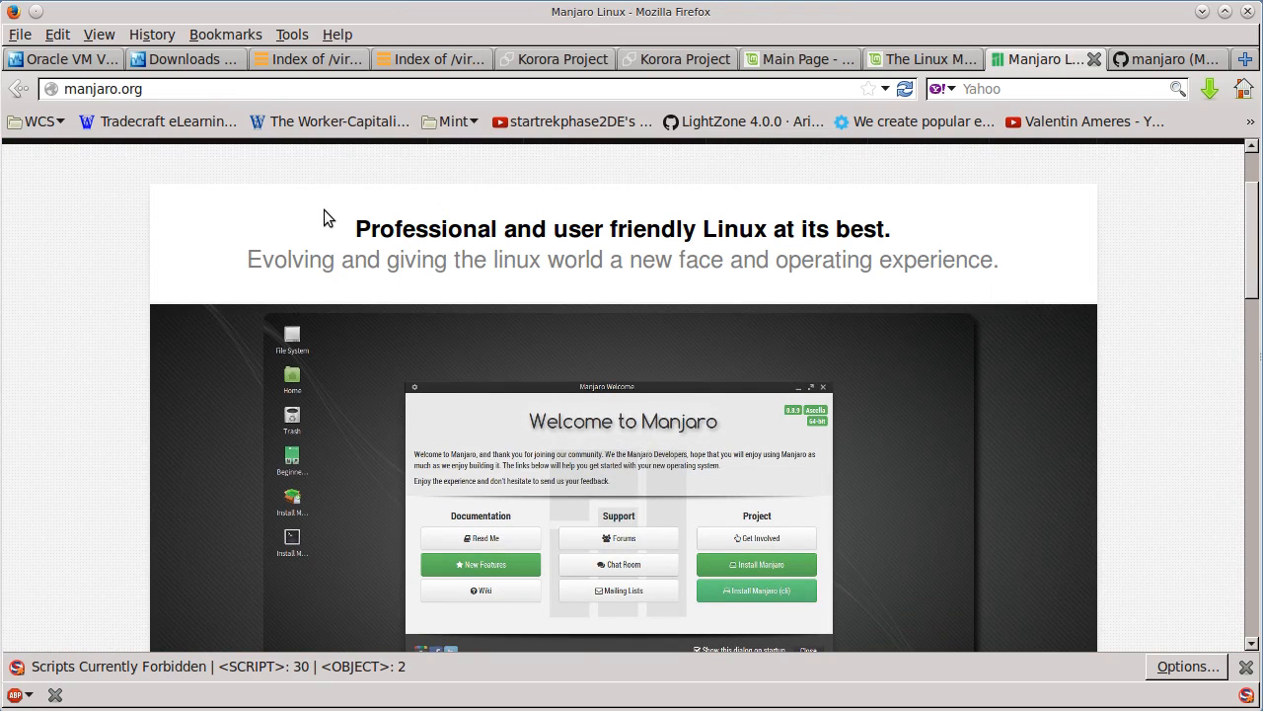
pyautogui.scroll(-1, 316, 209)
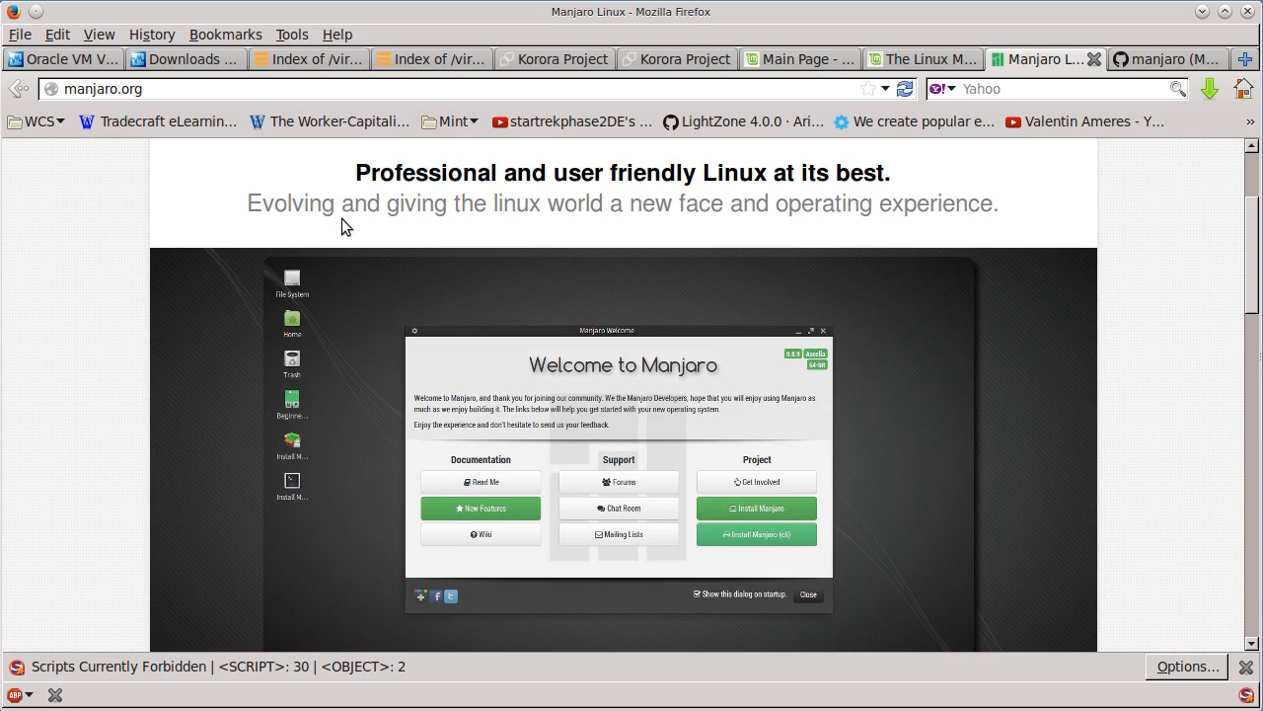
pyautogui.scroll(-1, 327, 317)
pyautogui.scroll(3, 329, 316)
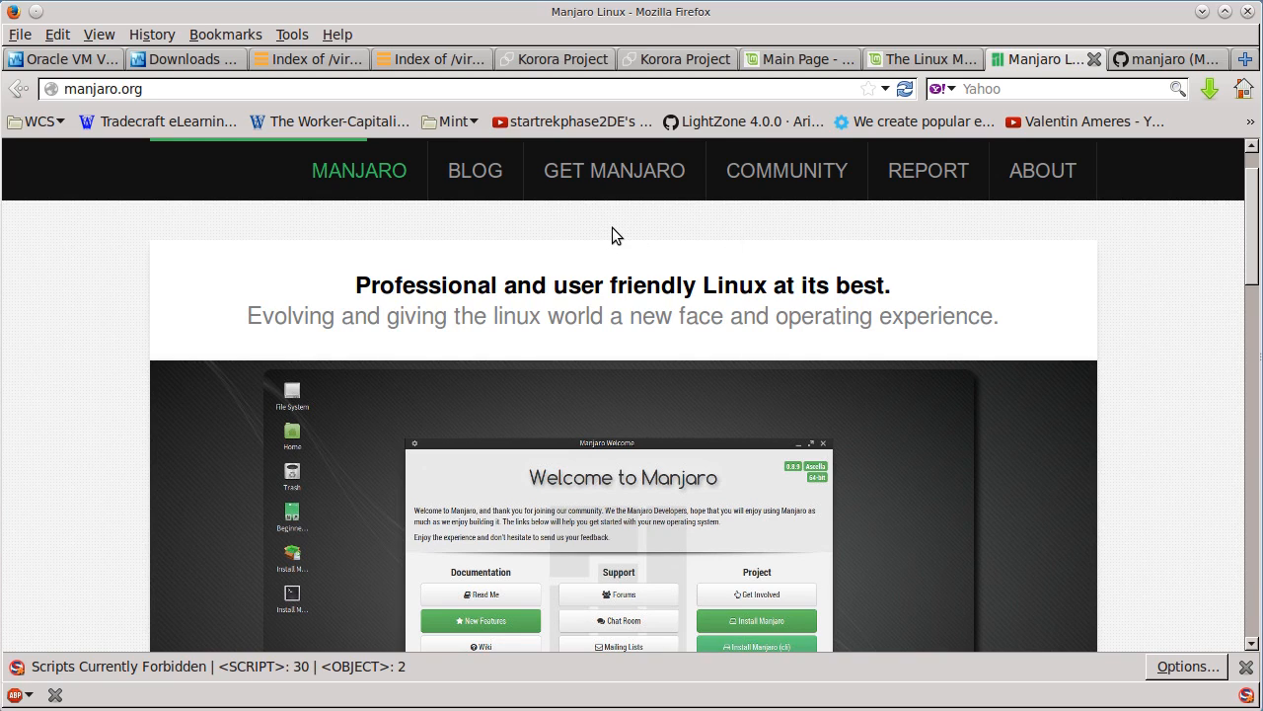
pyautogui.scroll(-1, 511, 322)
pyautogui.scroll(-2, 511, 322)
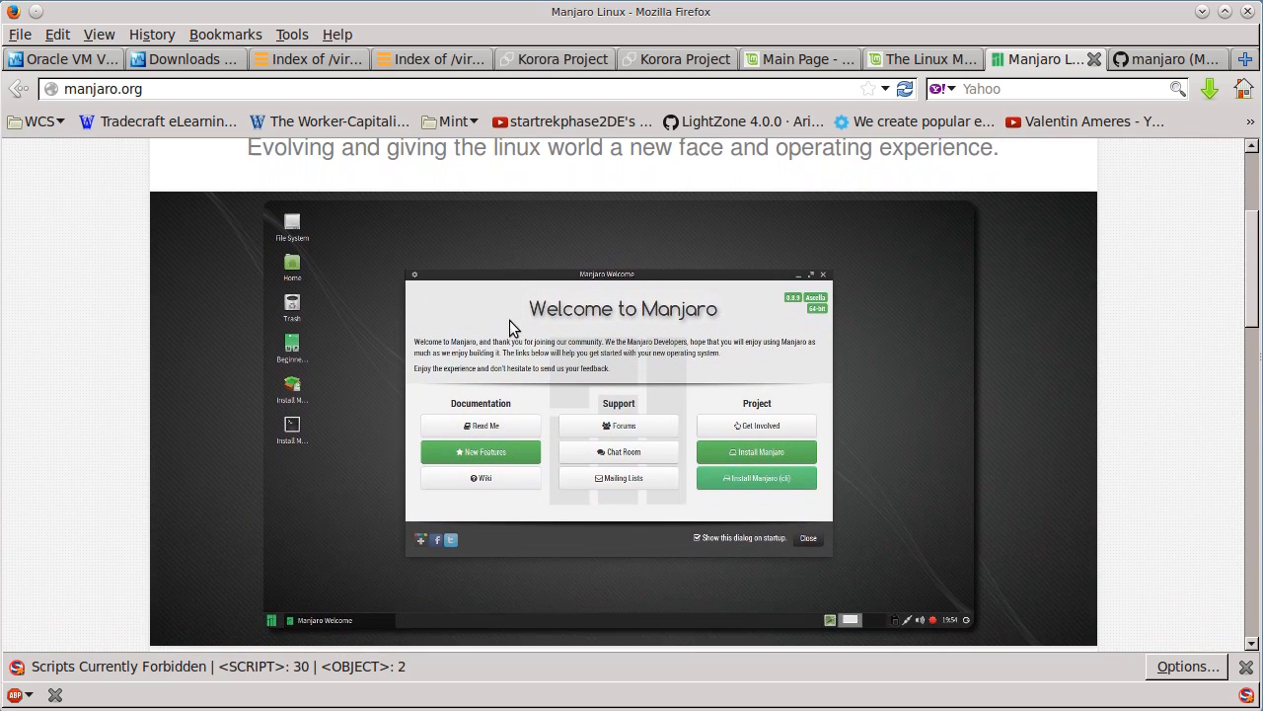
pyautogui.scroll(2, 510, 320)
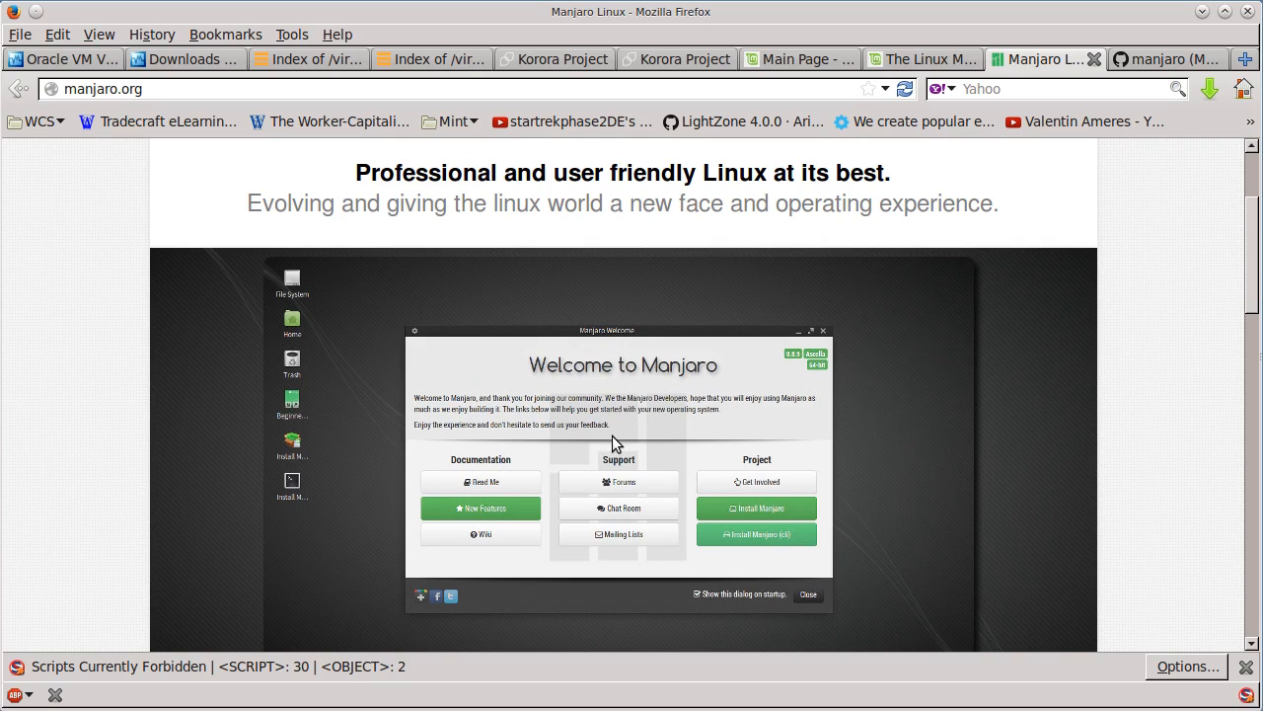
pyautogui.scroll(3, 578, 361)
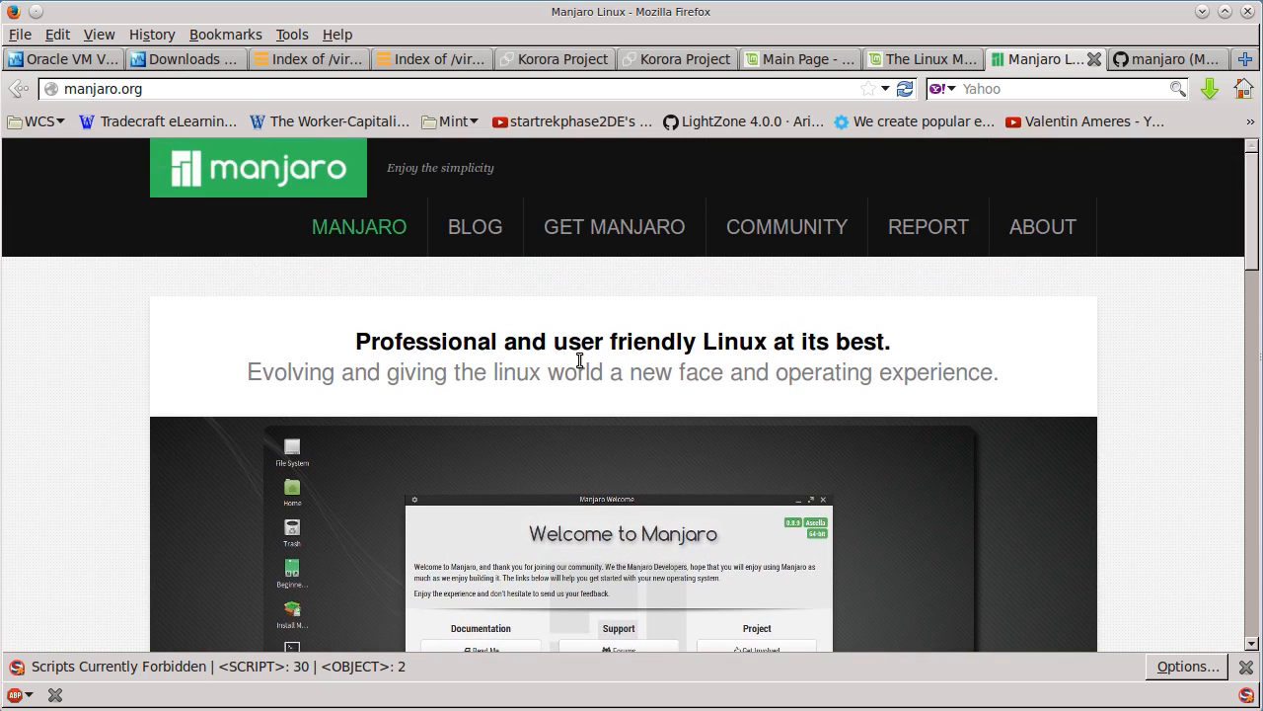
pyautogui.scroll(-1, 582, 374)
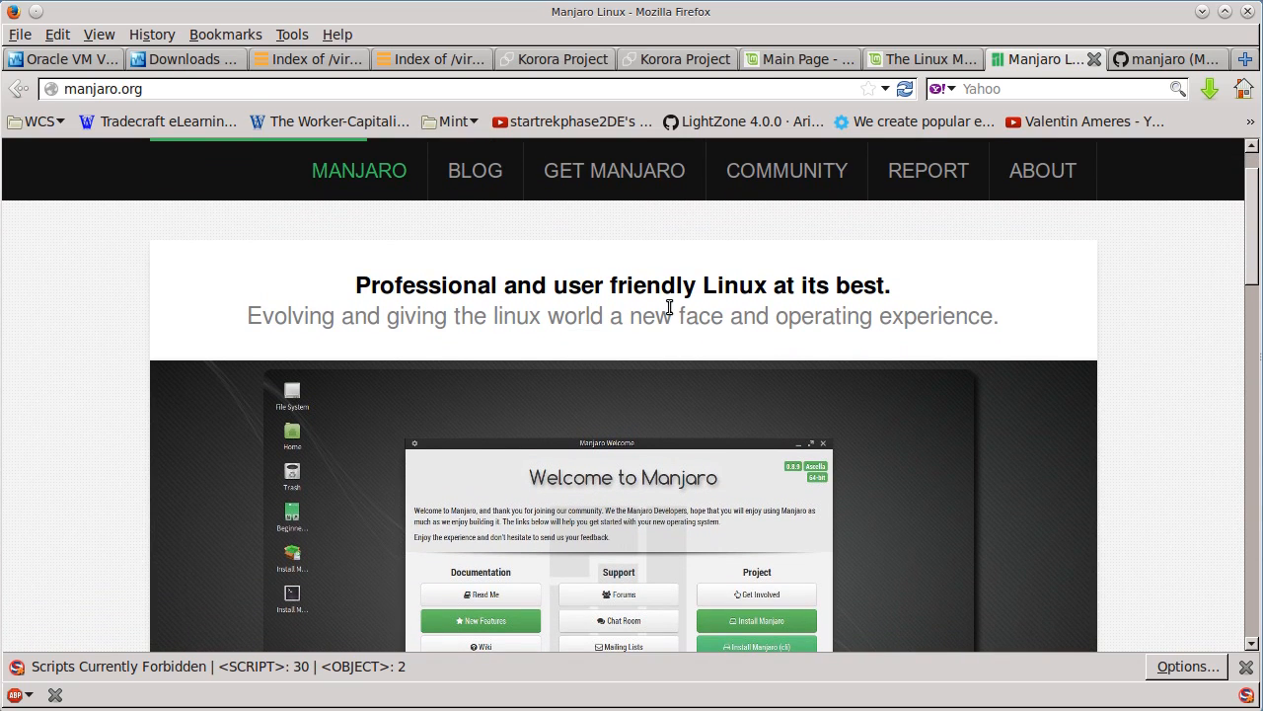
pyautogui.scroll(-1, 669, 317)
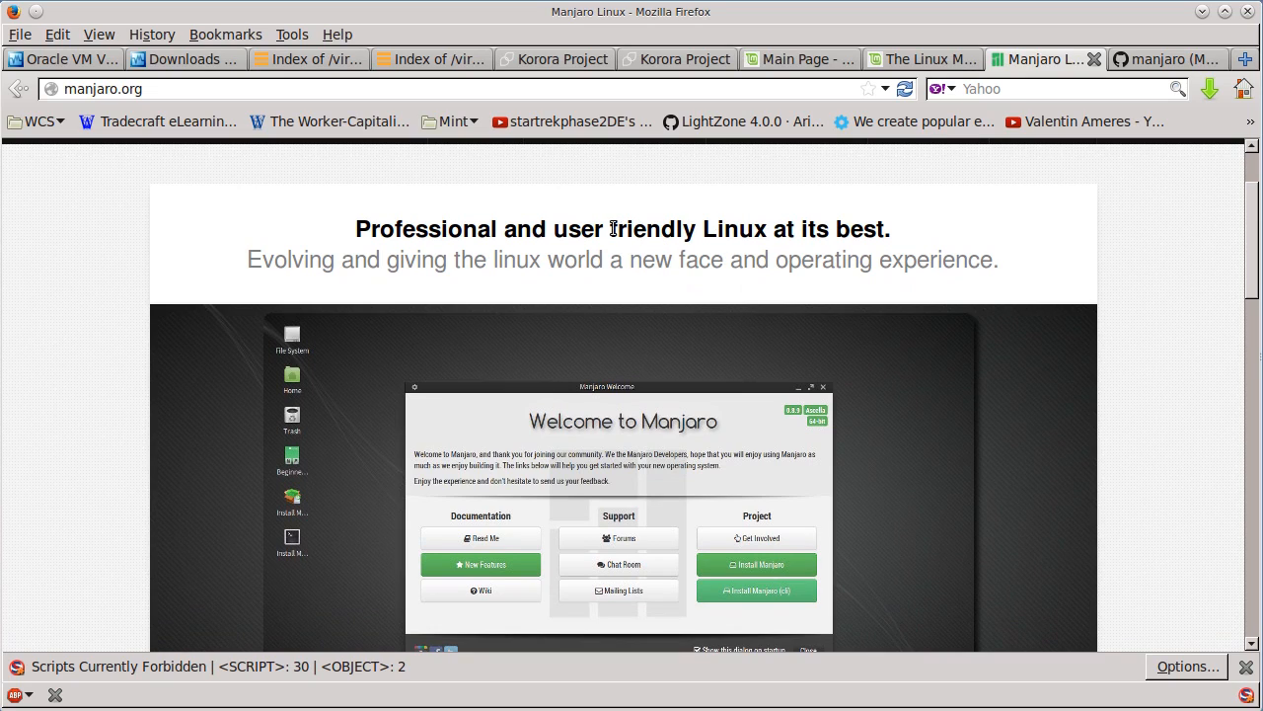
pyautogui.scroll(2, 606, 234)
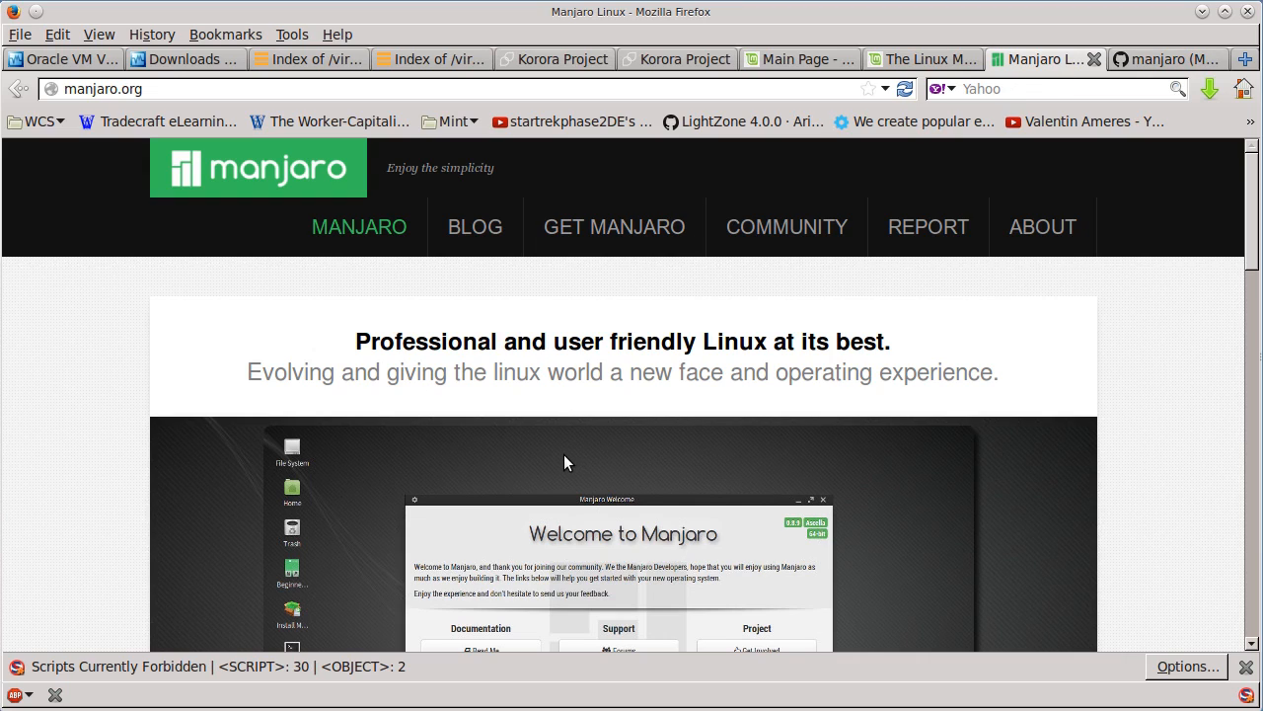
pyautogui.scroll(-1, 564, 463)
pyautogui.scroll(1, 555, 459)
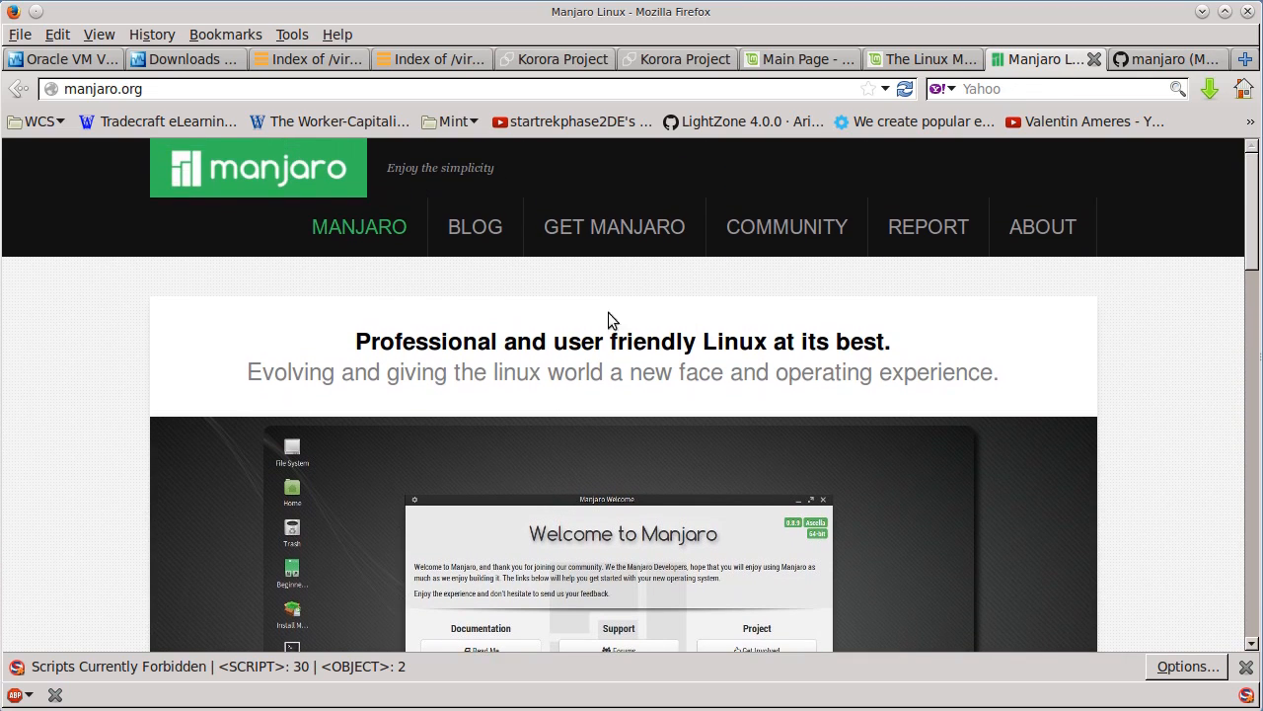